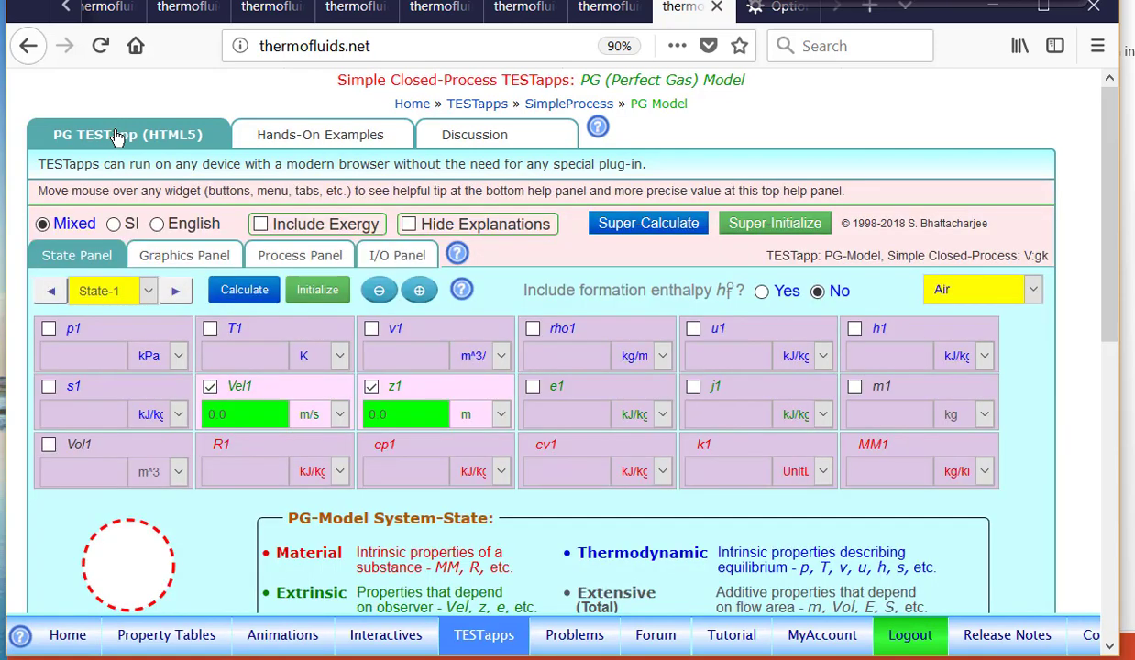
# - Define State-1 for air with p1 of 100 kPa, T1 of 300 K and Vol1 of 1 m^3, and calculate it
pyautogui.click(81, 333)
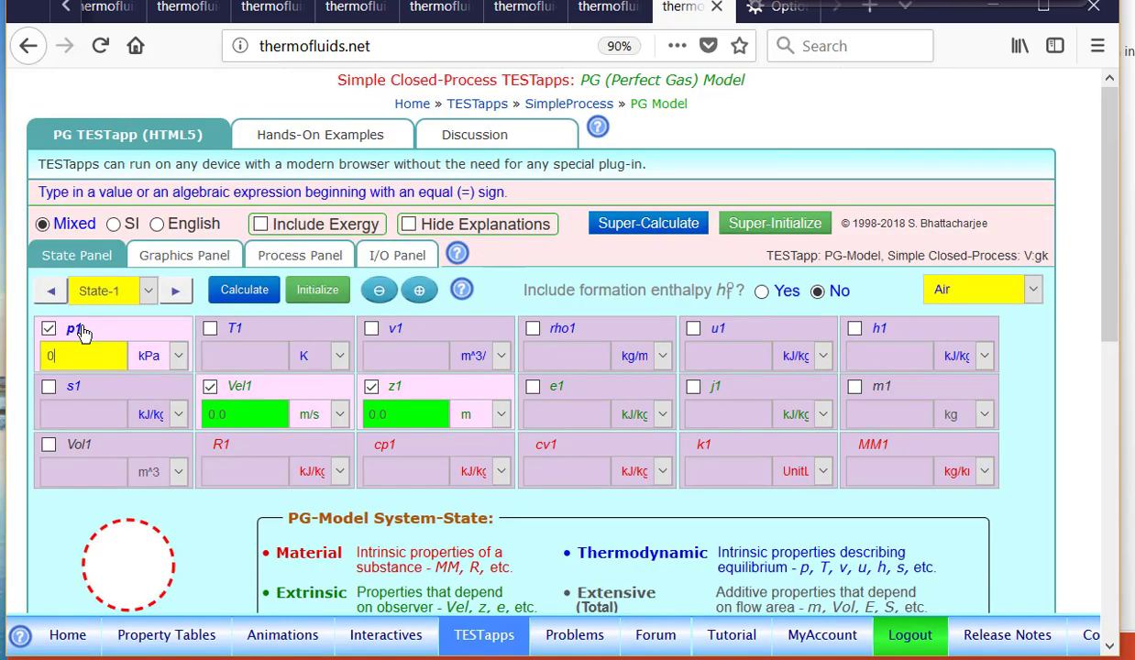
pyautogui.write('100')
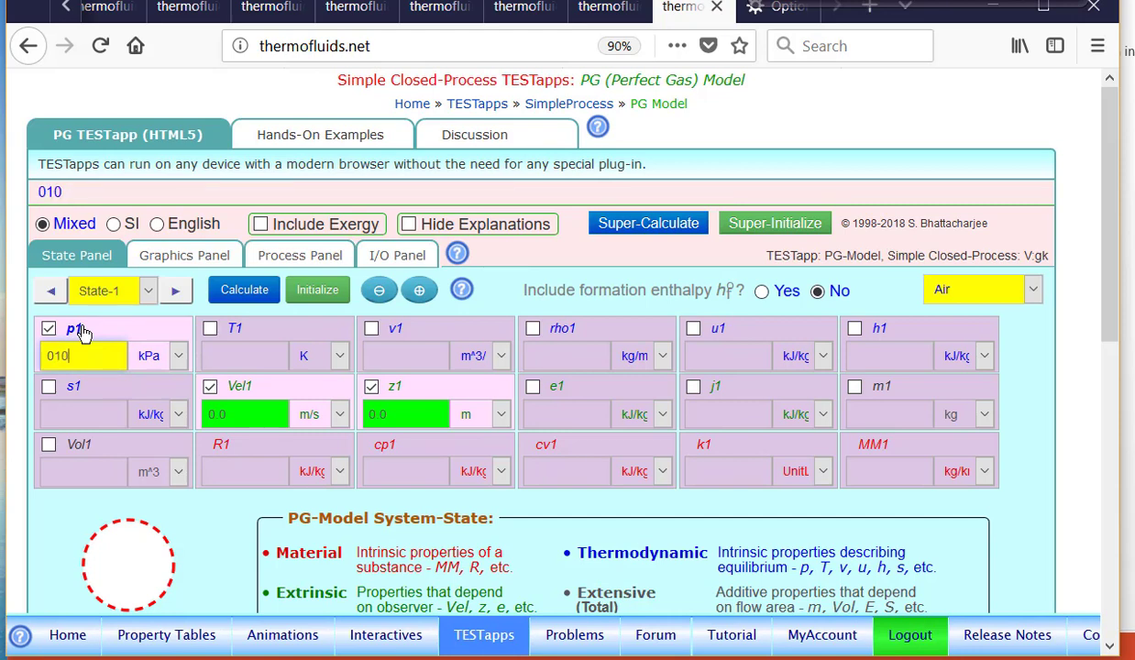
pyautogui.click(273, 332)
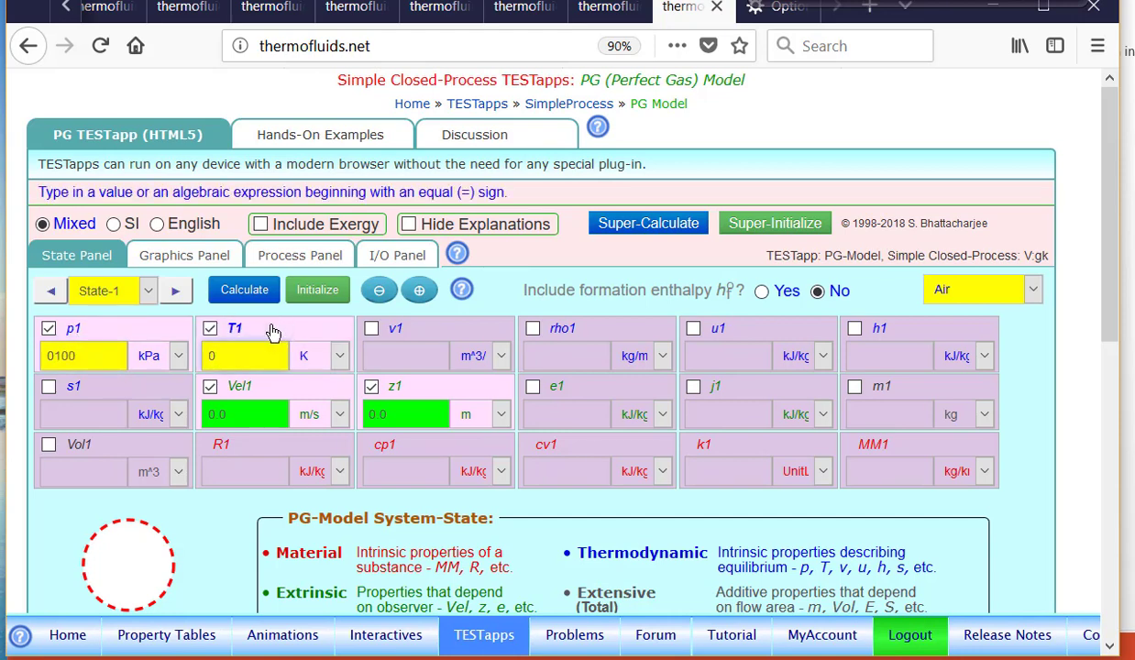
pyautogui.write('300')
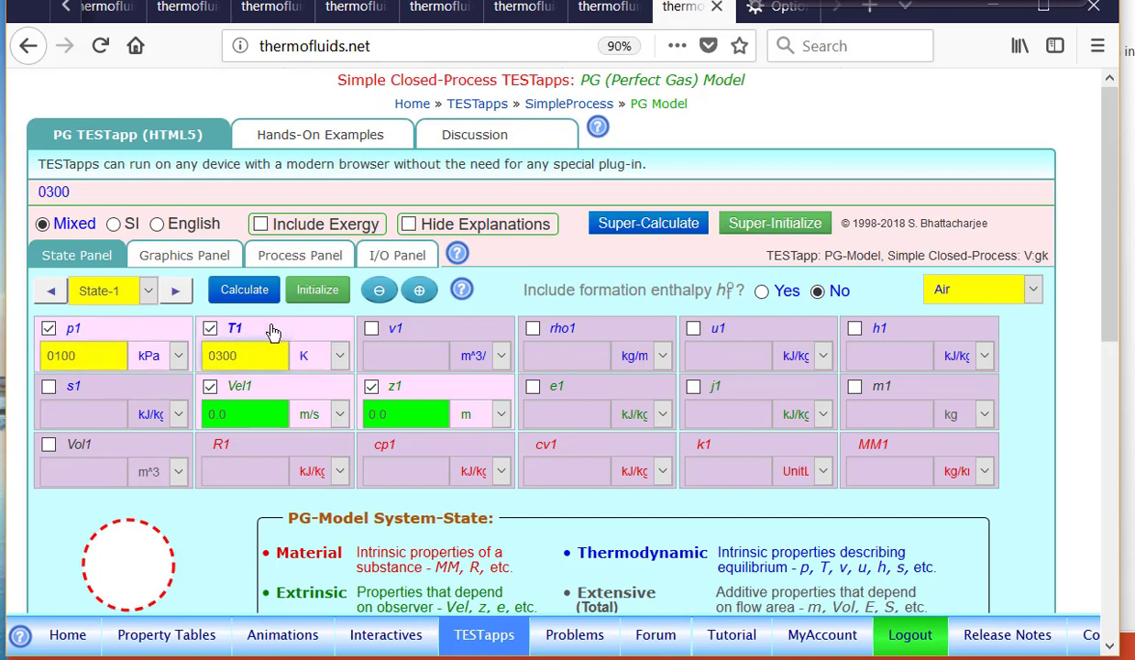
pyautogui.click(103, 445)
pyautogui.write('1')
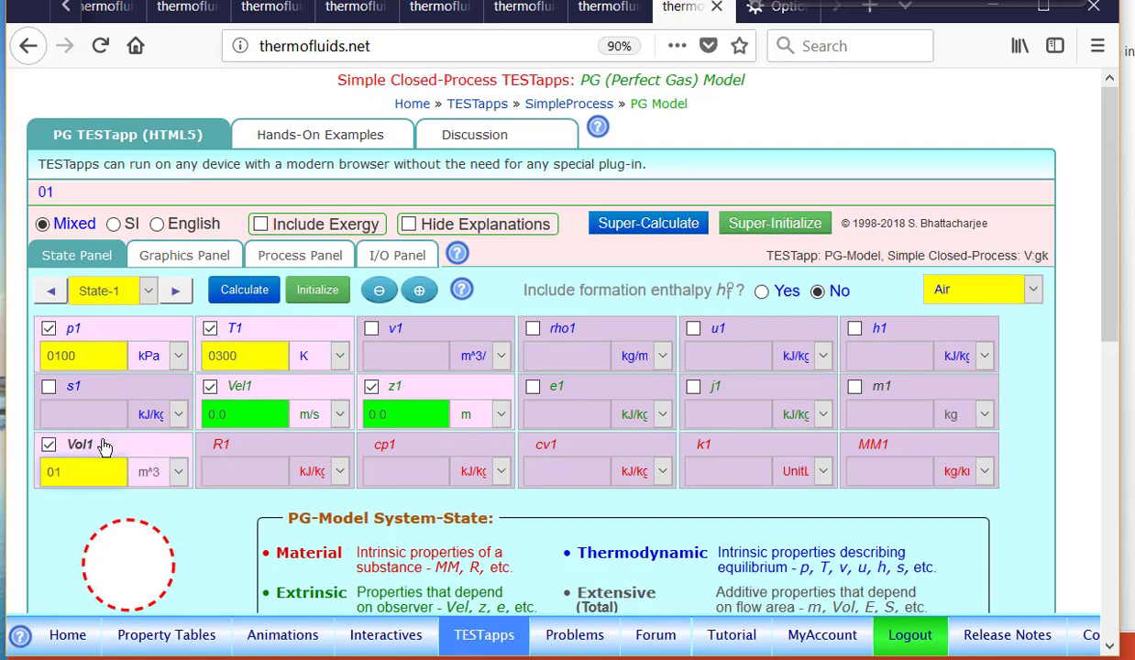
pyautogui.press('Return')
# - Define State-2 with Vol2 of 3 m^3, p2 of 100 kPa and m2 as =m1, and calculate it
pyautogui.click(173, 290)
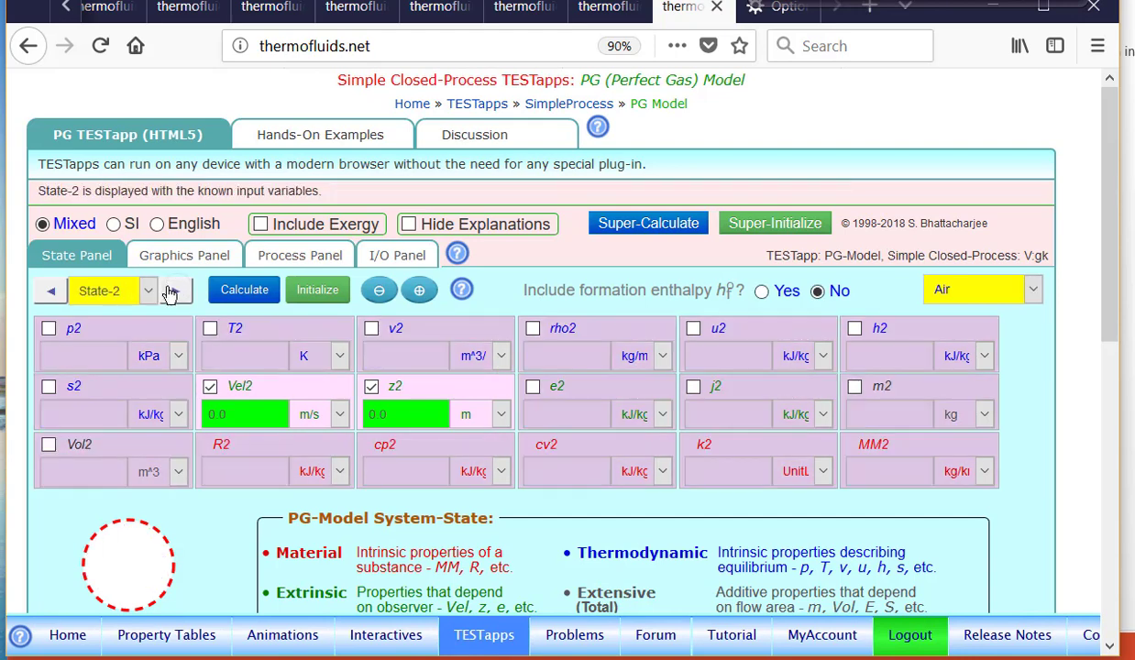
pyautogui.click(83, 449)
pyautogui.press('BackSpace')
pyautogui.write('3')
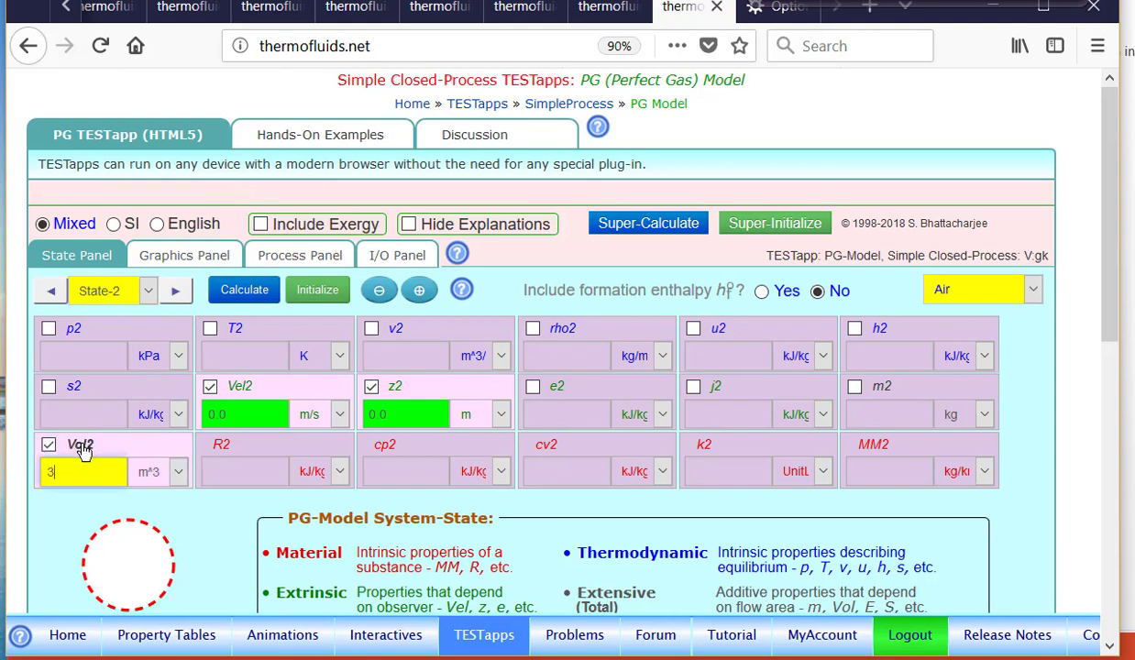
pyautogui.click(108, 338)
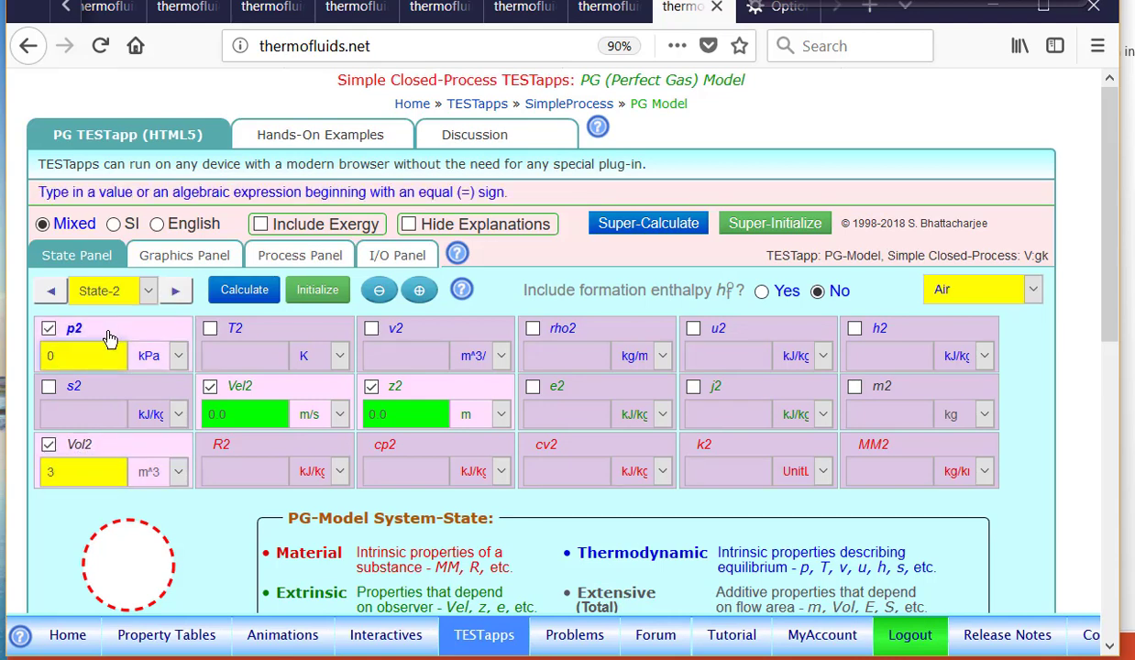
pyautogui.write('100')
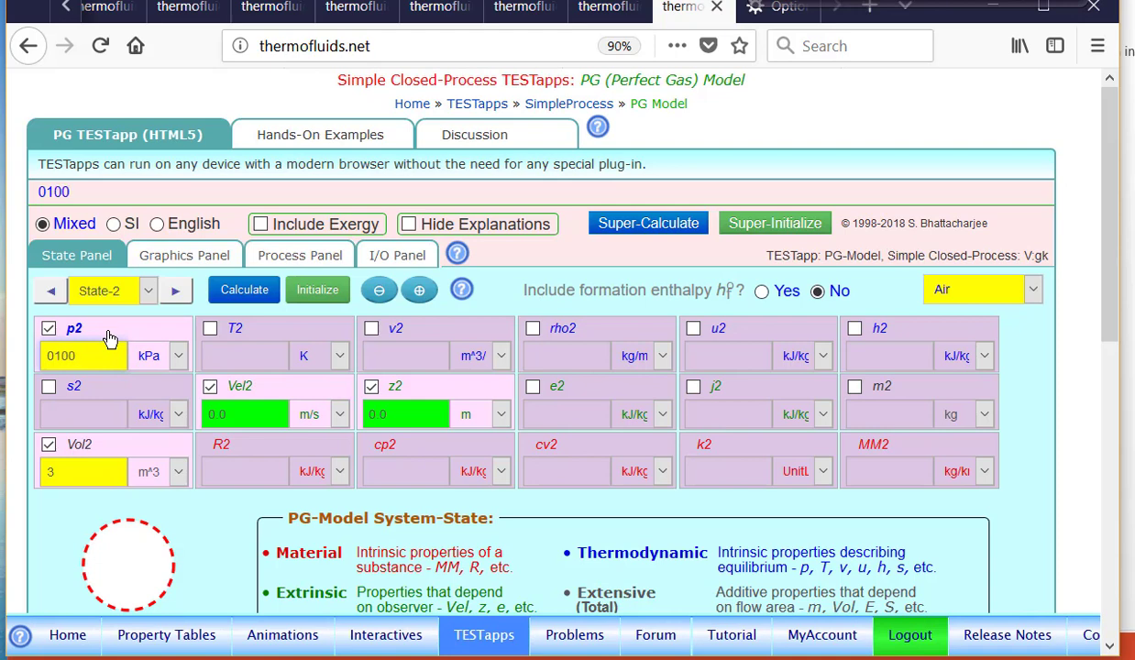
pyautogui.click(903, 394)
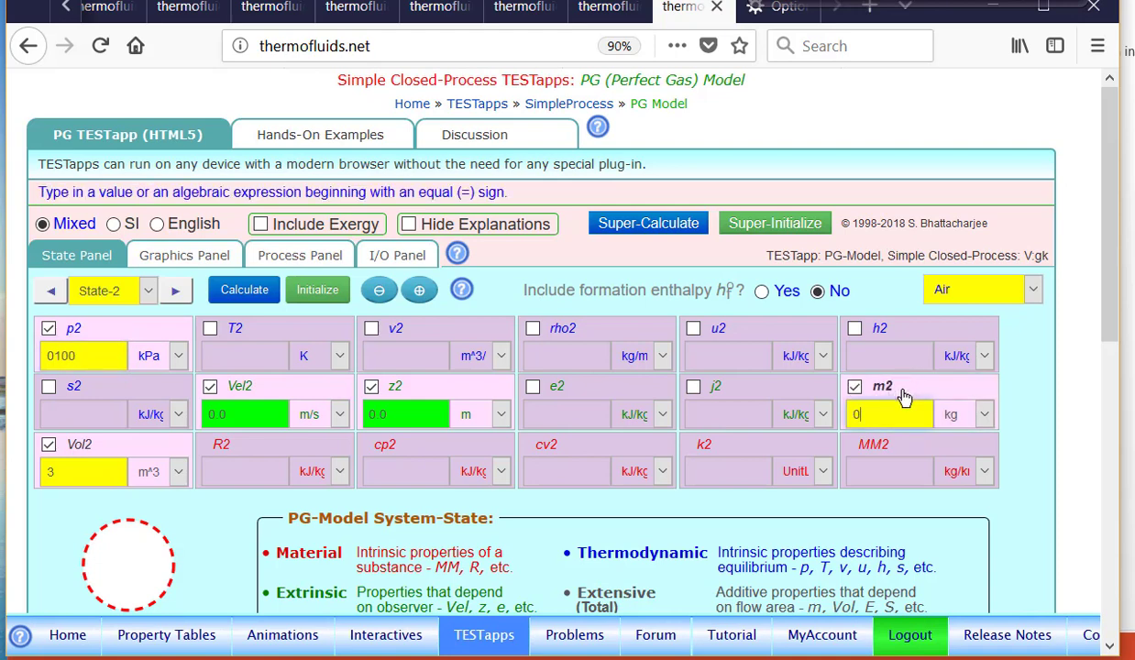
pyautogui.press('BackSpace')
pyautogui.write('=m1')
pyautogui.press('Return')
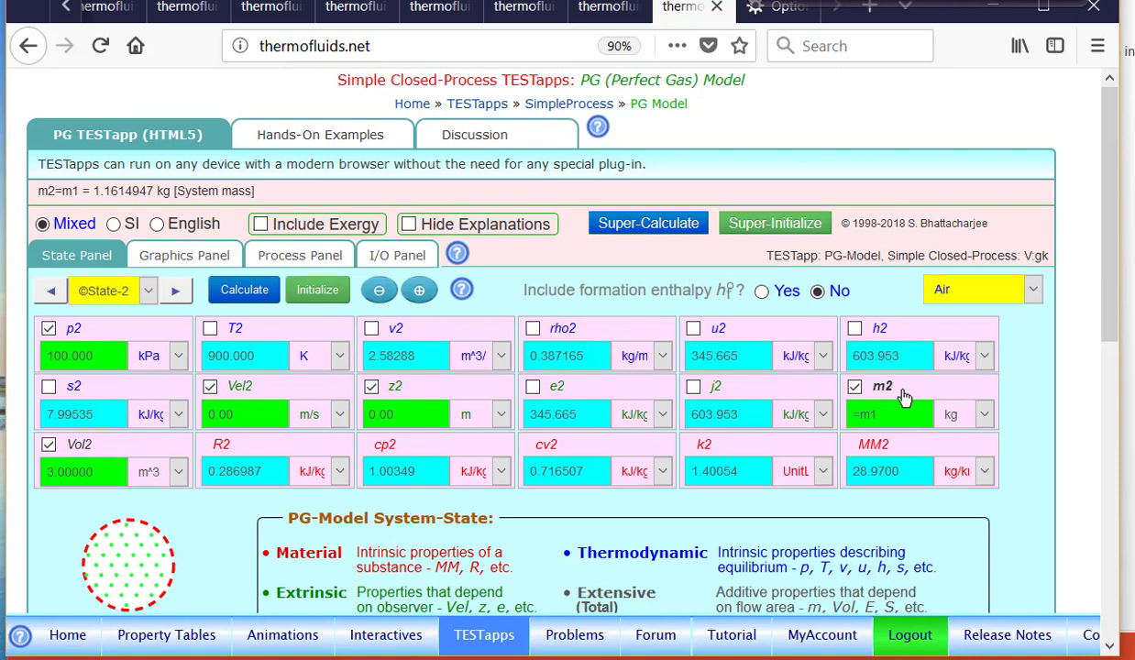
# - Set up Process-1 with State-1 as the beginning state and State-2 as the final state, and calculate it
pyautogui.click(294, 256)
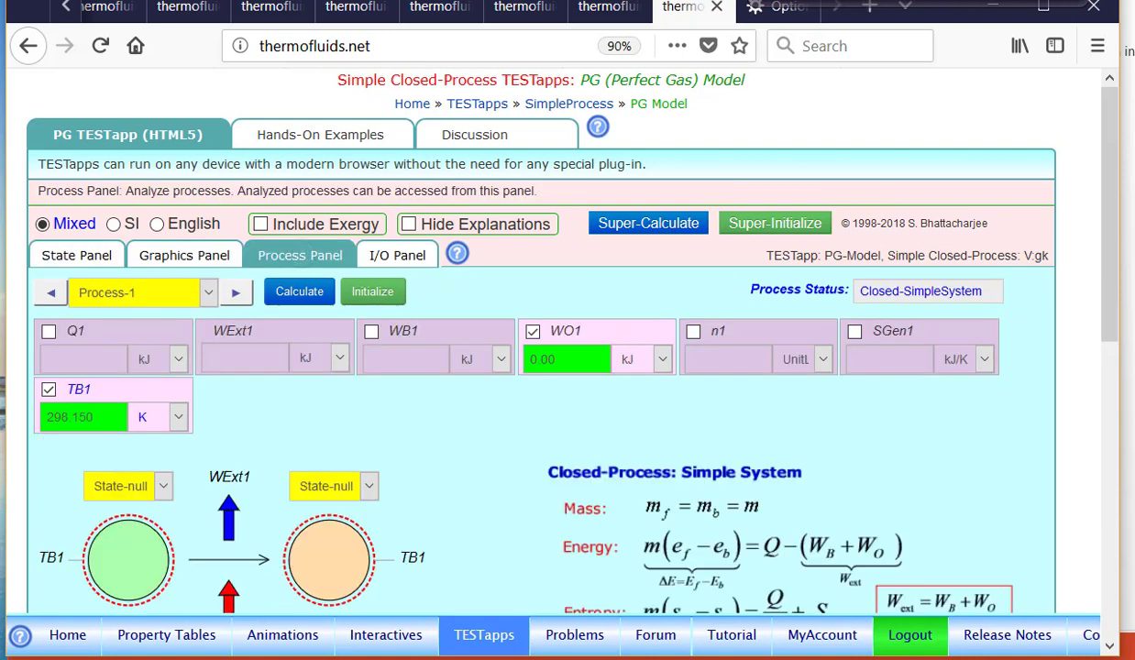
pyautogui.click(156, 486)
pyautogui.click(119, 557)
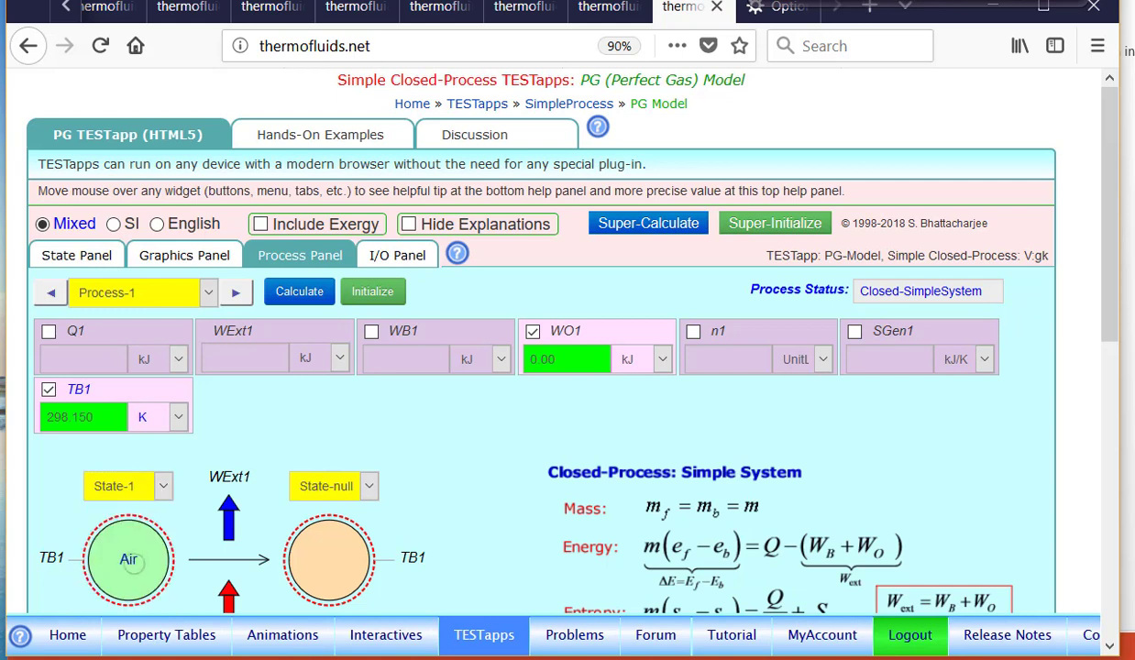
pyautogui.click(353, 486)
pyautogui.click(316, 593)
pyautogui.scroll(-1, 1112, 317)
pyautogui.scroll(-3, 1111, 317)
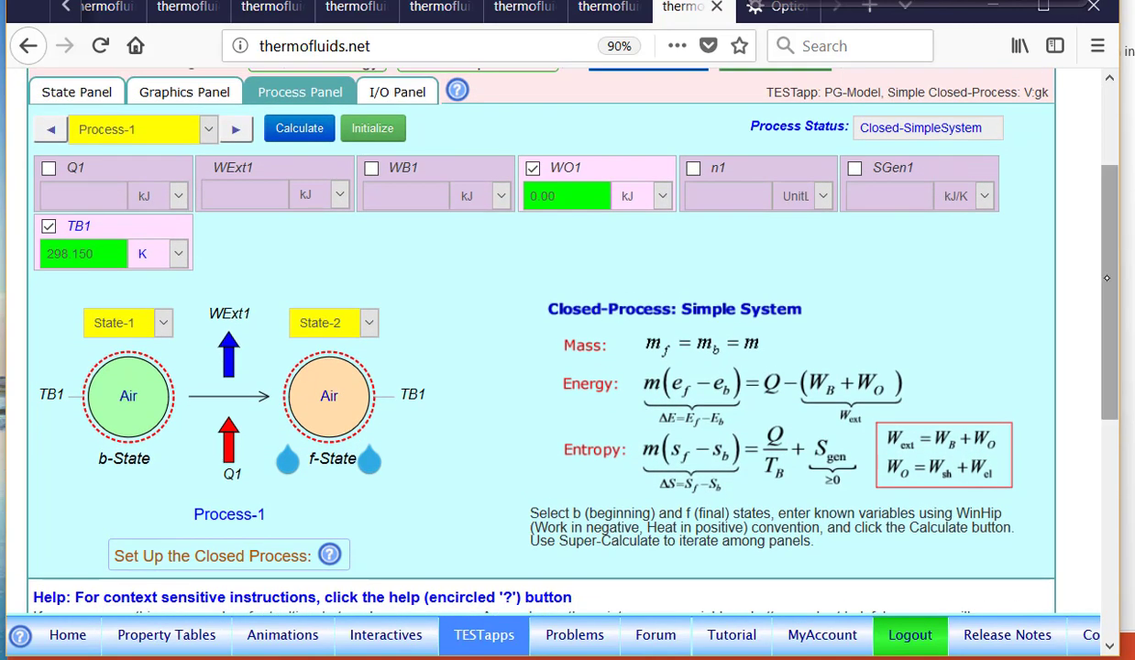
pyautogui.scroll(2, 1112, 317)
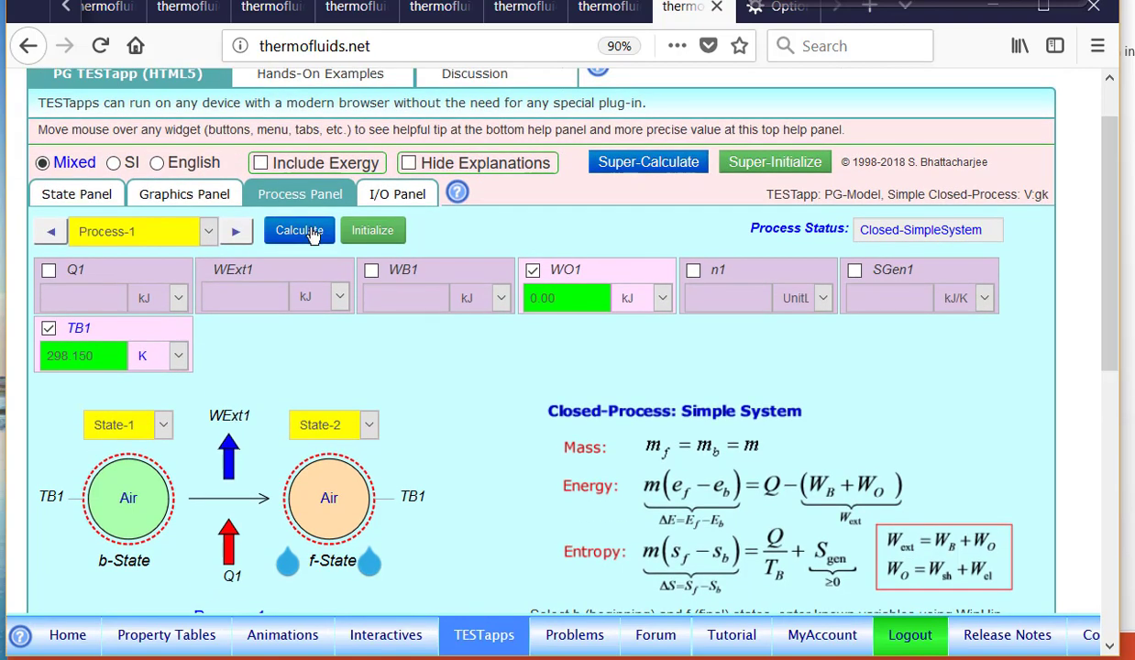
pyautogui.click(303, 232)
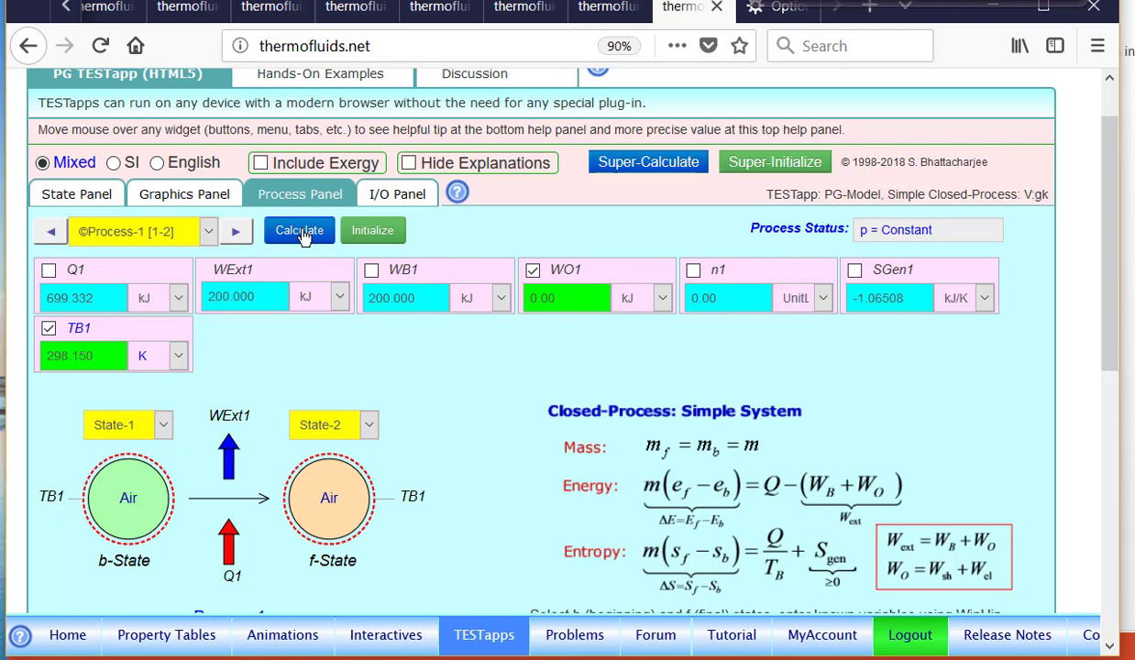
# - Set the Process-1 boundary temperature TB1 to 1000 K and recalculate the process
pyautogui.moveTo(839, 271)
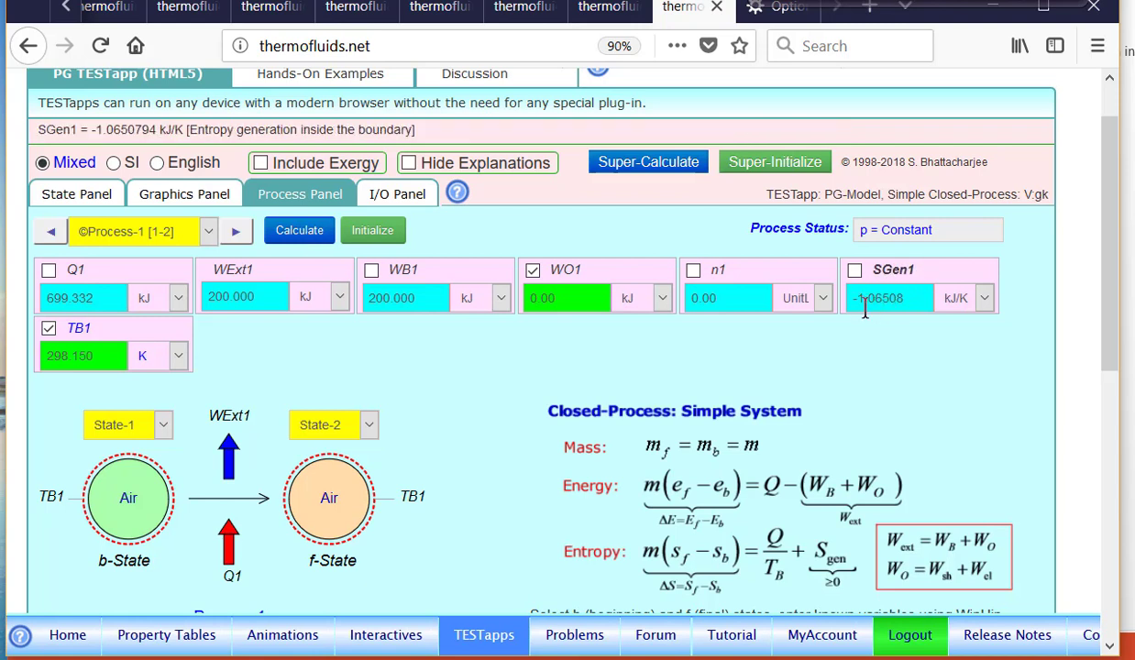
pyautogui.moveTo(69, 343)
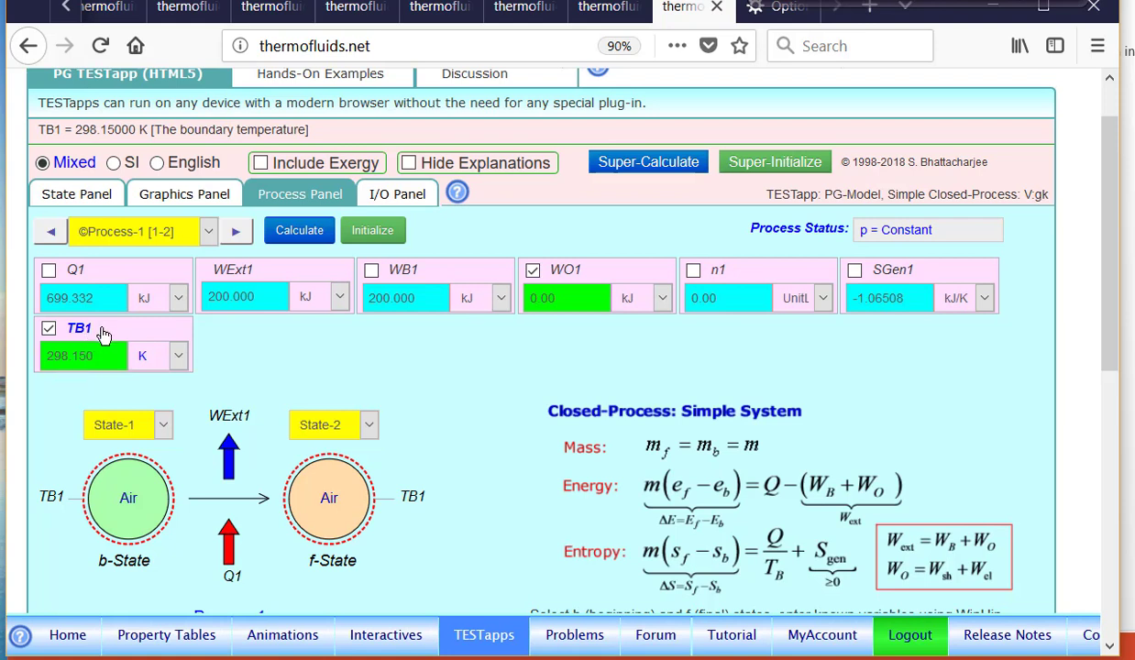
pyautogui.click(102, 334)
pyautogui.click(96, 330)
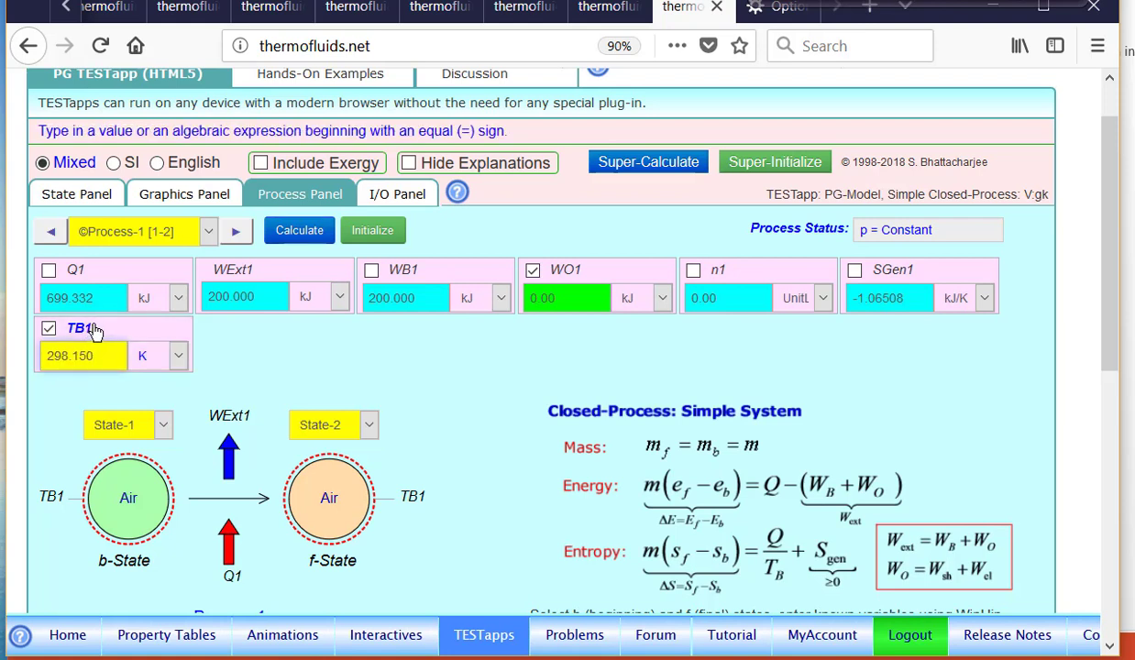
pyautogui.press('BackSpace')
pyautogui.press('BackSpace')
pyautogui.press('BackSpace')
pyautogui.press('BackSpace')
pyautogui.press('BackSpace')
pyautogui.press('BackSpace')
pyautogui.press('BackSpace')
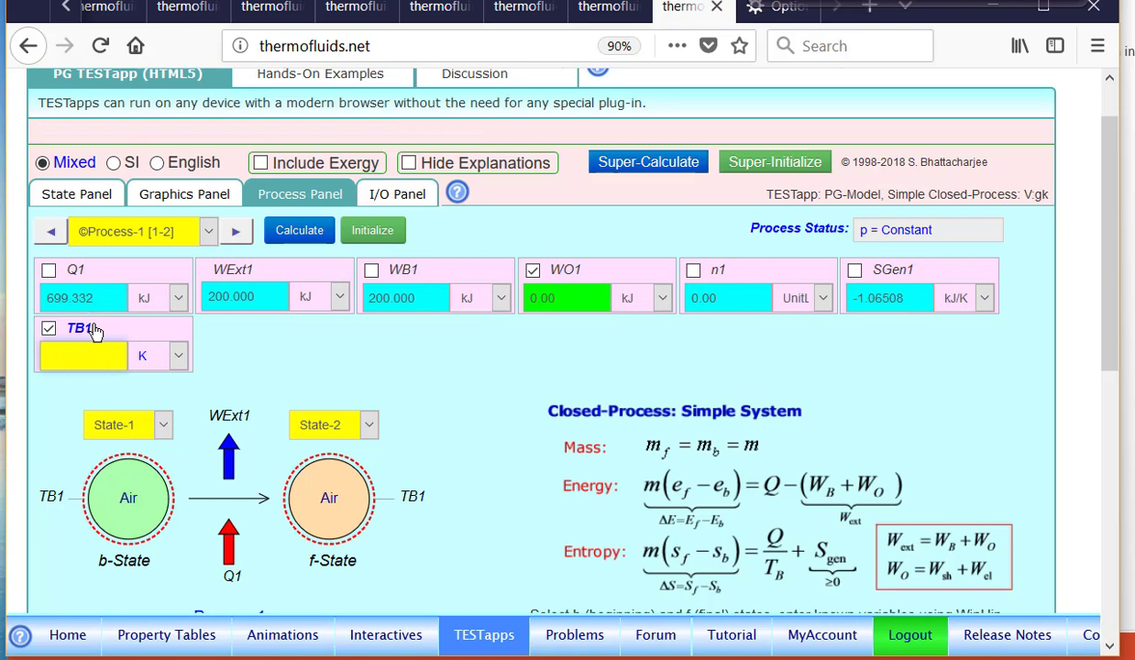
pyautogui.write('1000')
pyautogui.press('Return')
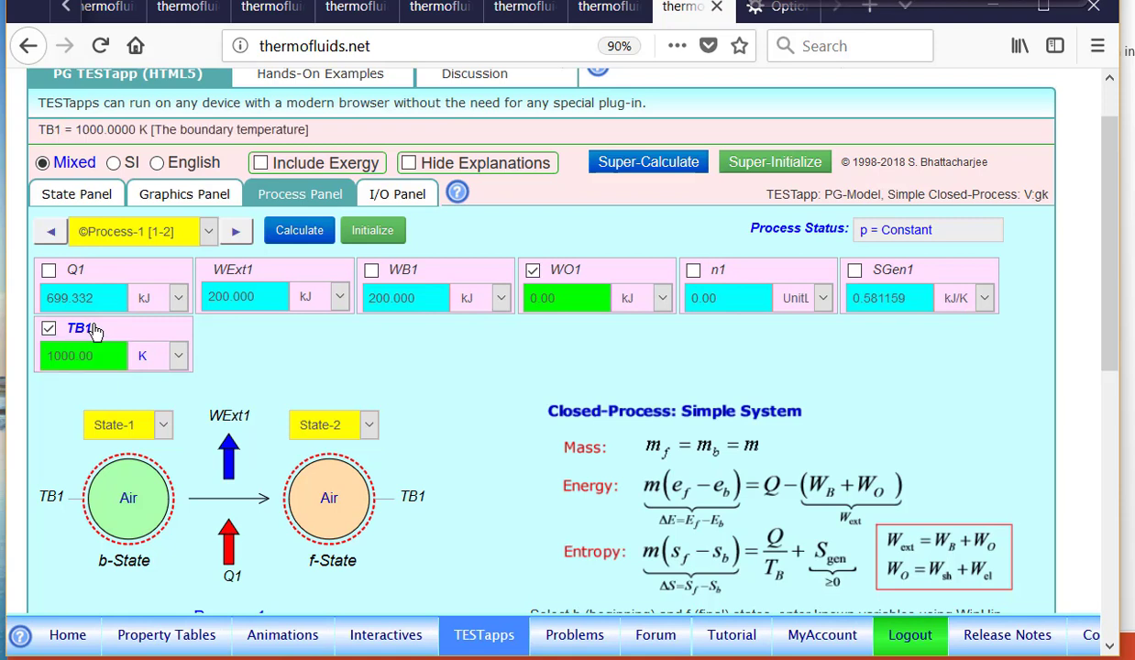
# - Initialize Process-1, return to State-1 and include exergy in the analysis
pyautogui.moveTo(874, 302)
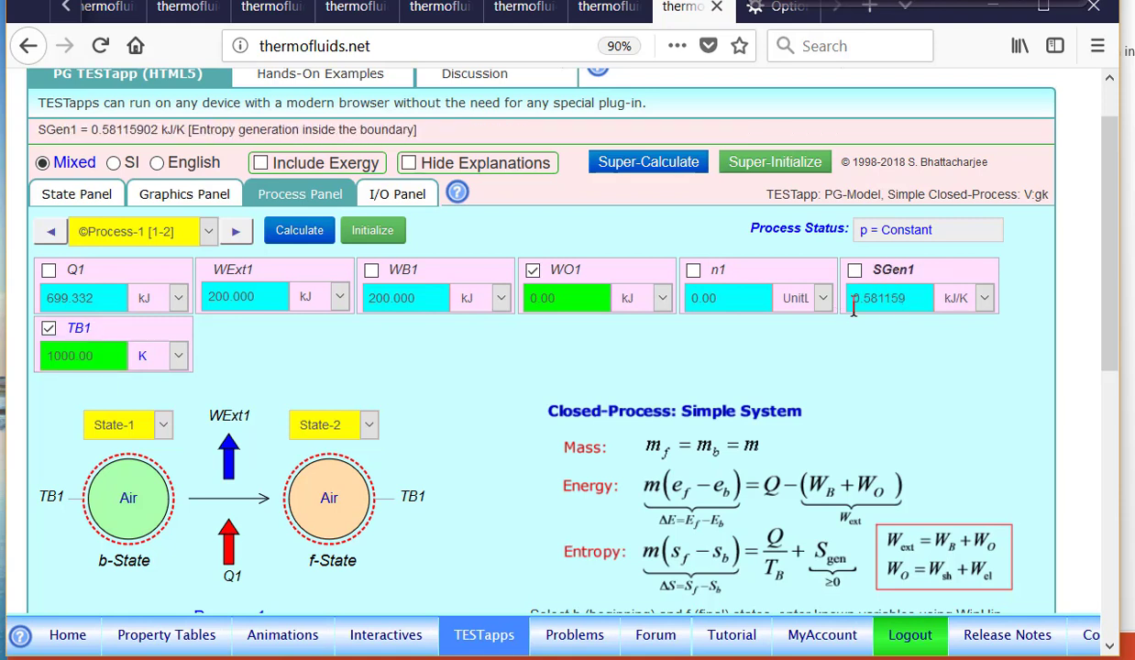
pyautogui.click(372, 231)
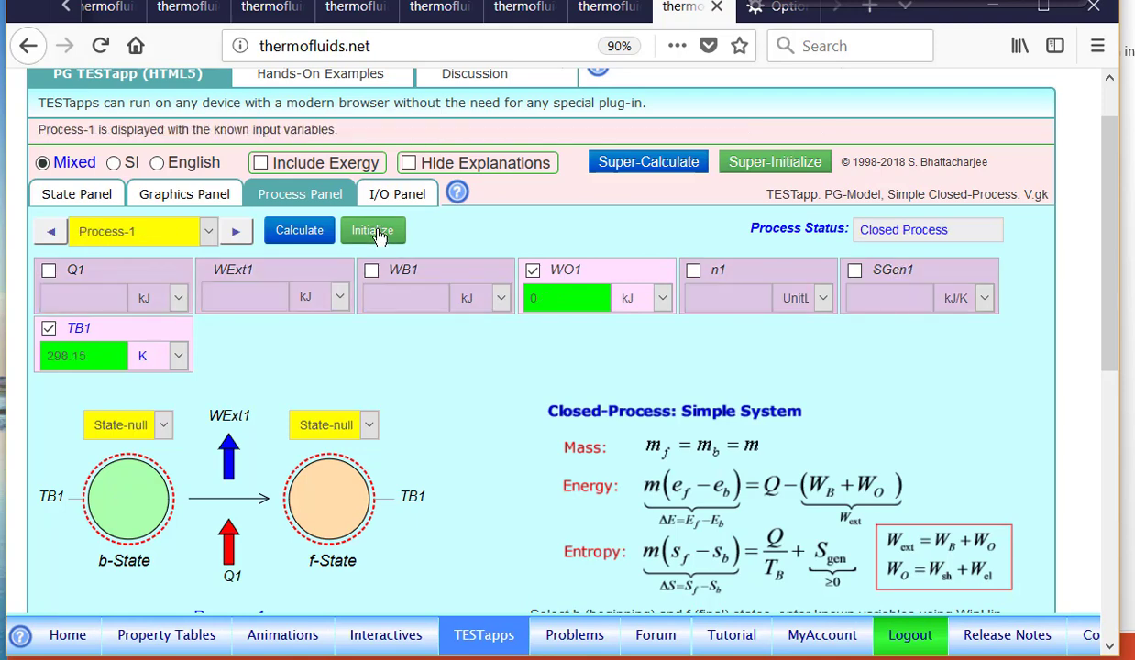
pyautogui.click(105, 200)
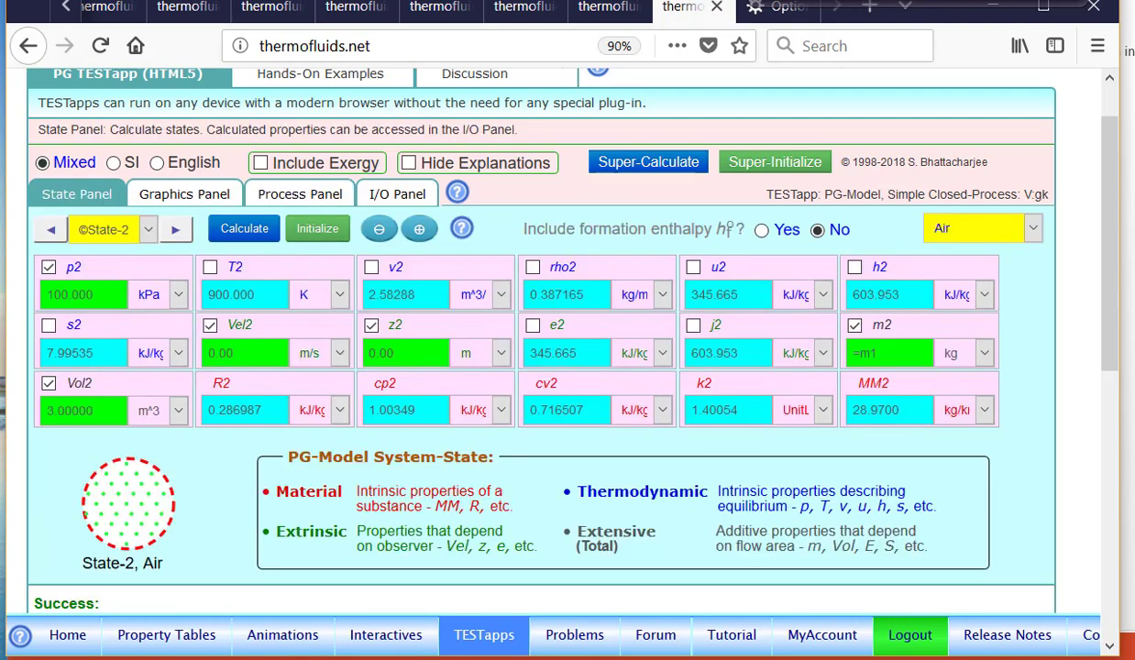
pyautogui.click(50, 230)
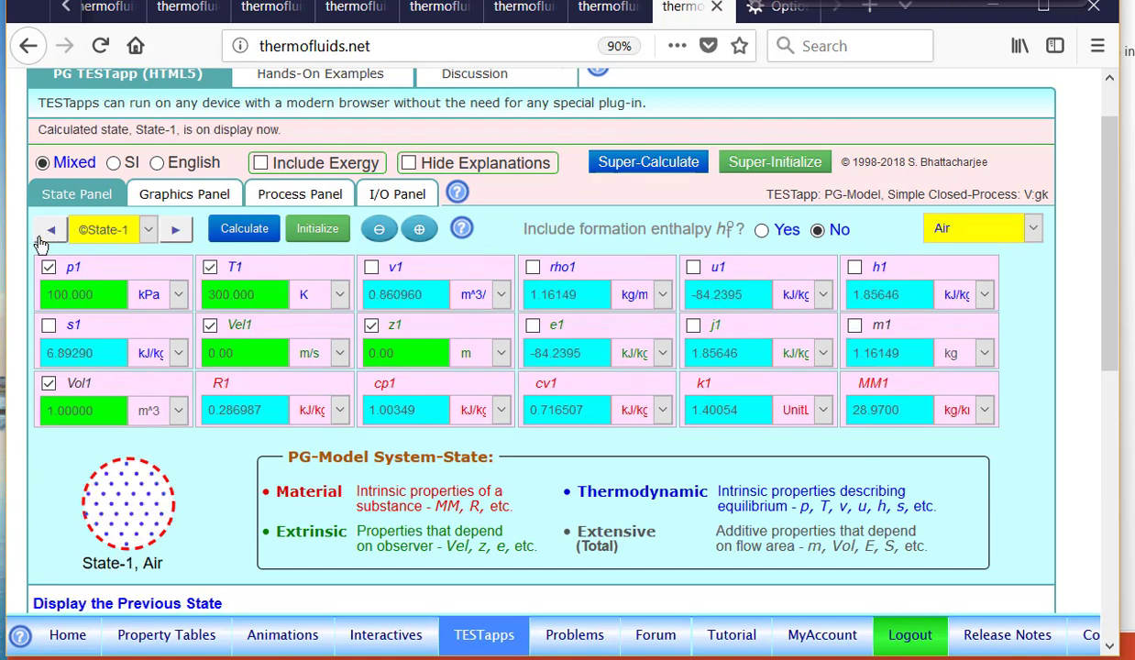
pyautogui.click(263, 163)
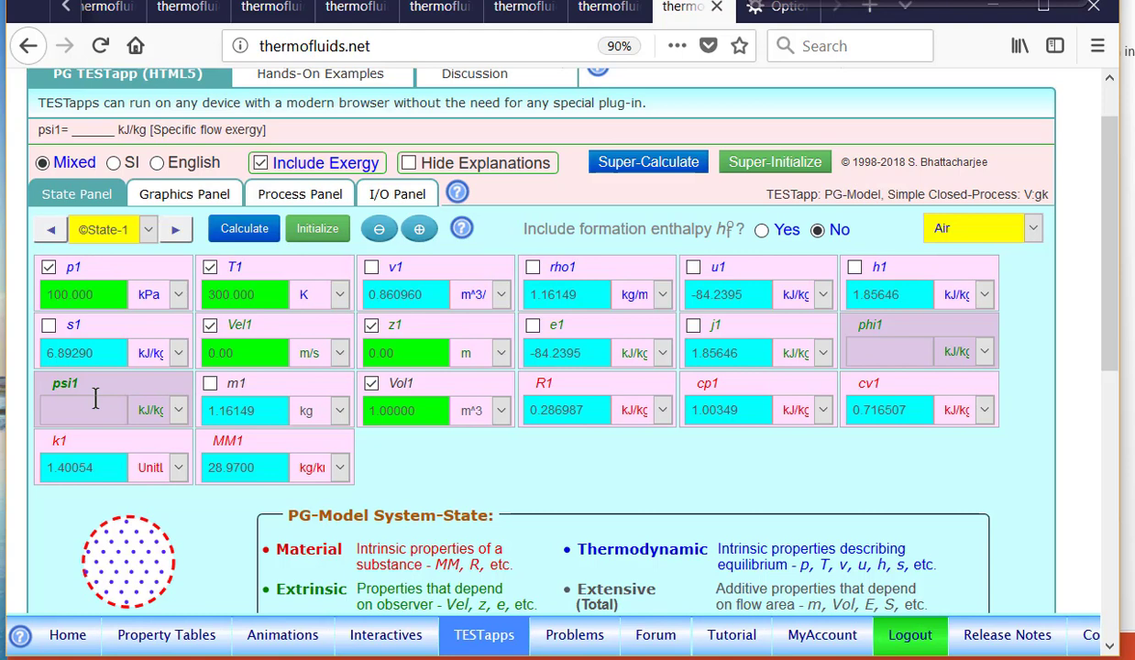
# - Define the dead state State-0 with p0 of 100 kPa and T0 of 300 K, and calculate it
pyautogui.click(52, 230)
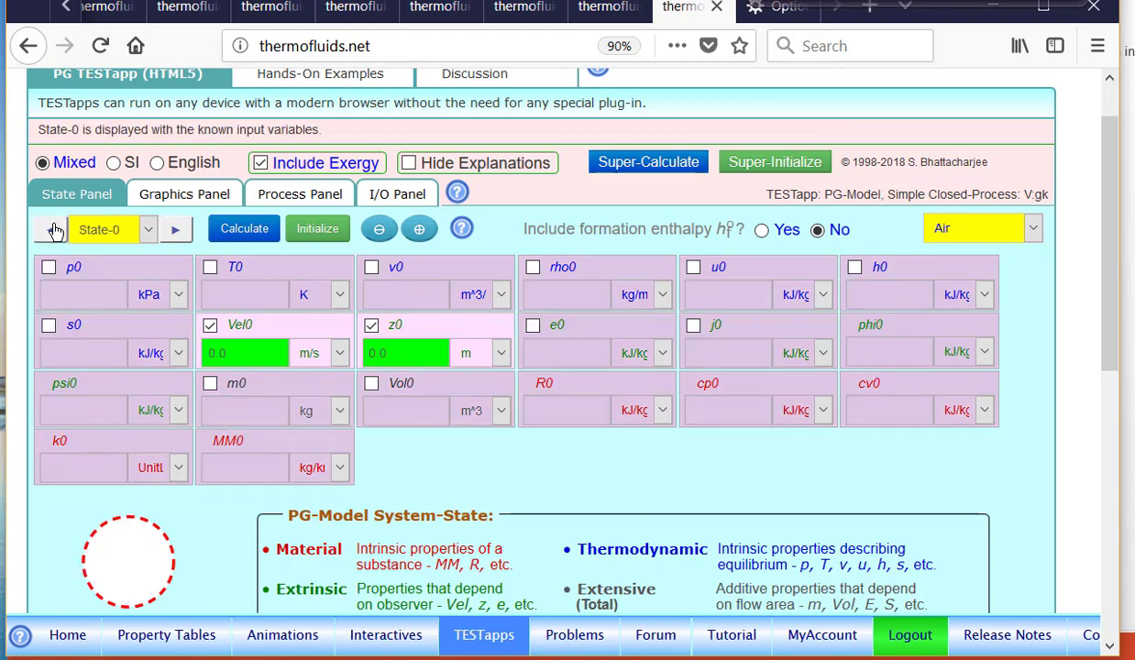
pyautogui.click(109, 275)
pyautogui.write('100')
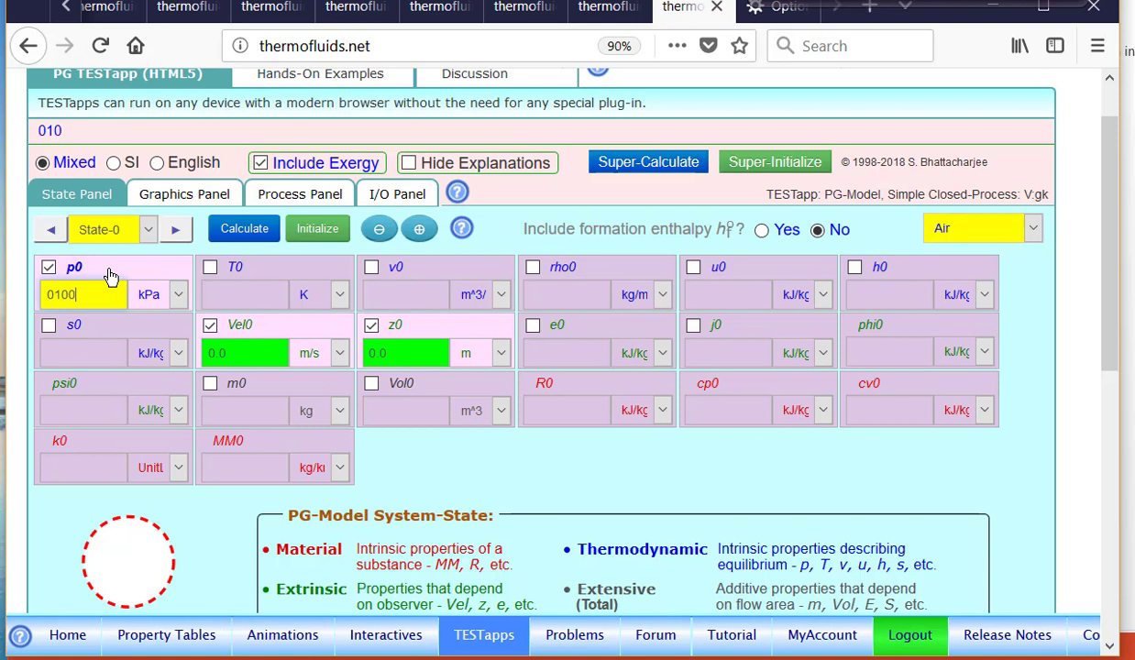
pyautogui.click(277, 272)
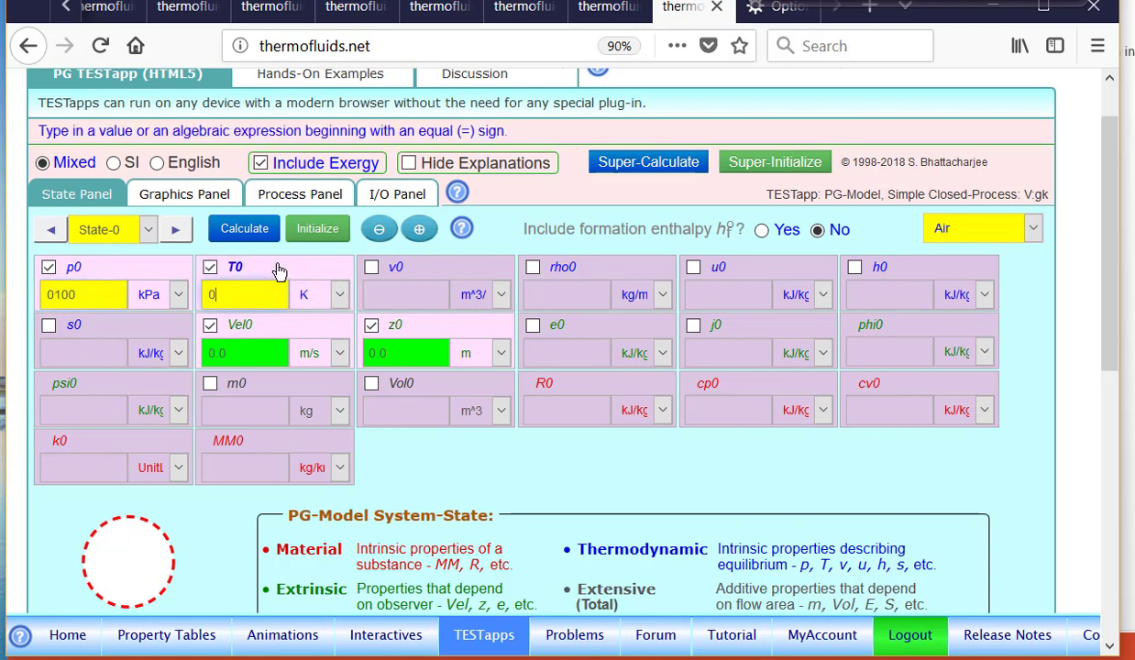
pyautogui.write('300')
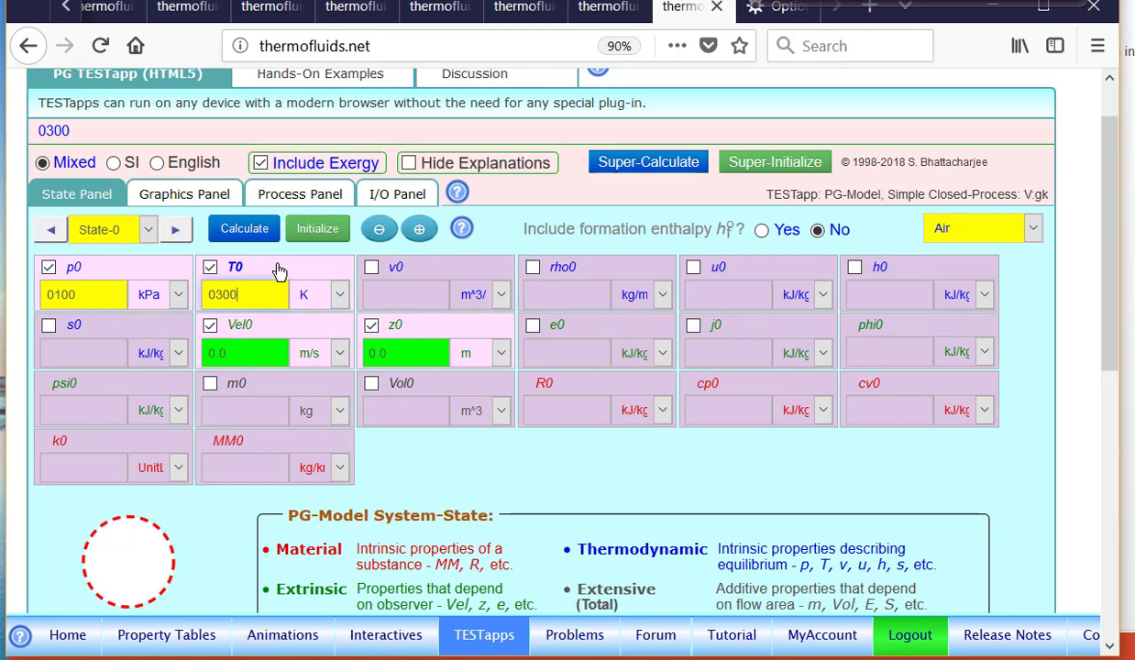
pyautogui.press('Return')
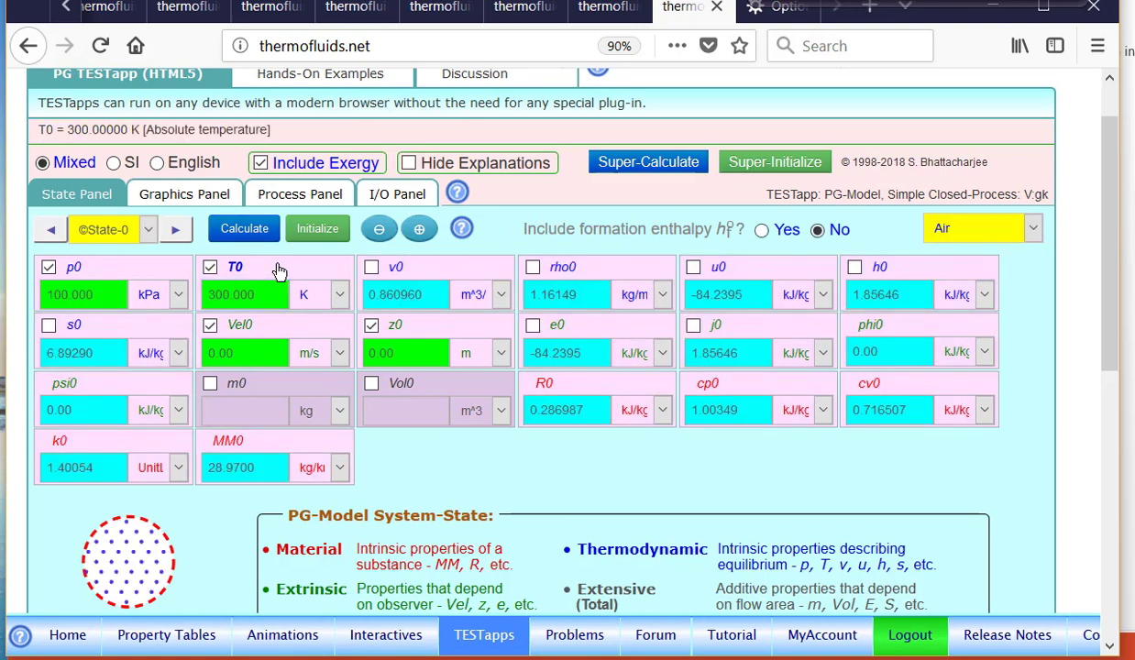
# - Review the exergy properties of State-1 and State-2, and examine the exergy variables, diagram and equations for Process-1
pyautogui.click(175, 229)
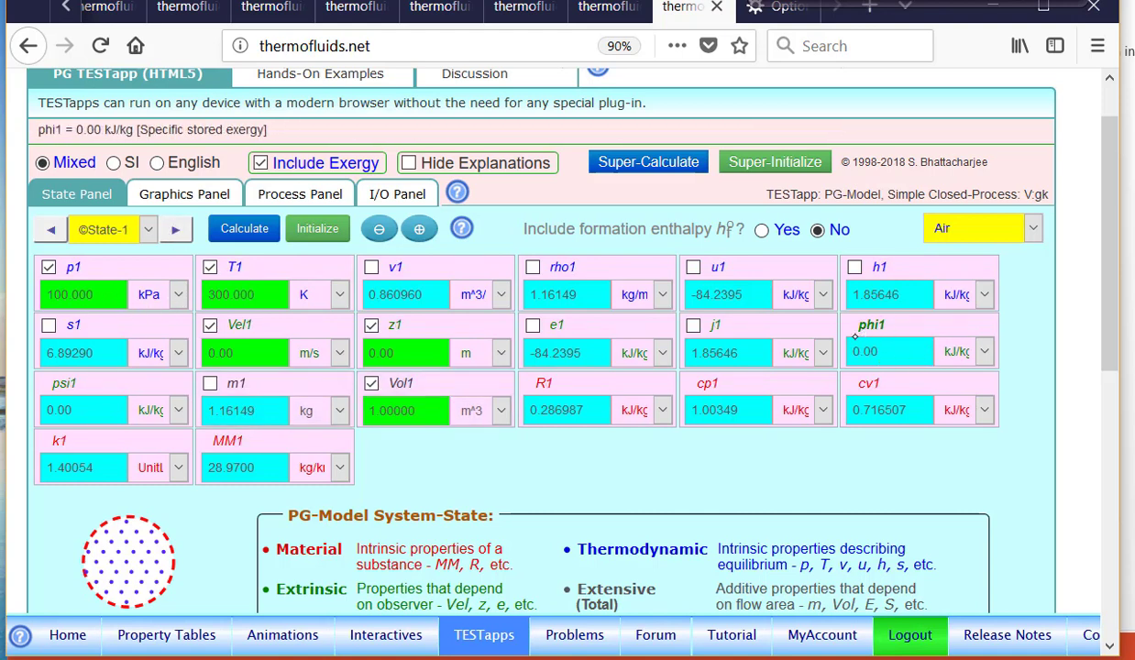
pyautogui.click(173, 230)
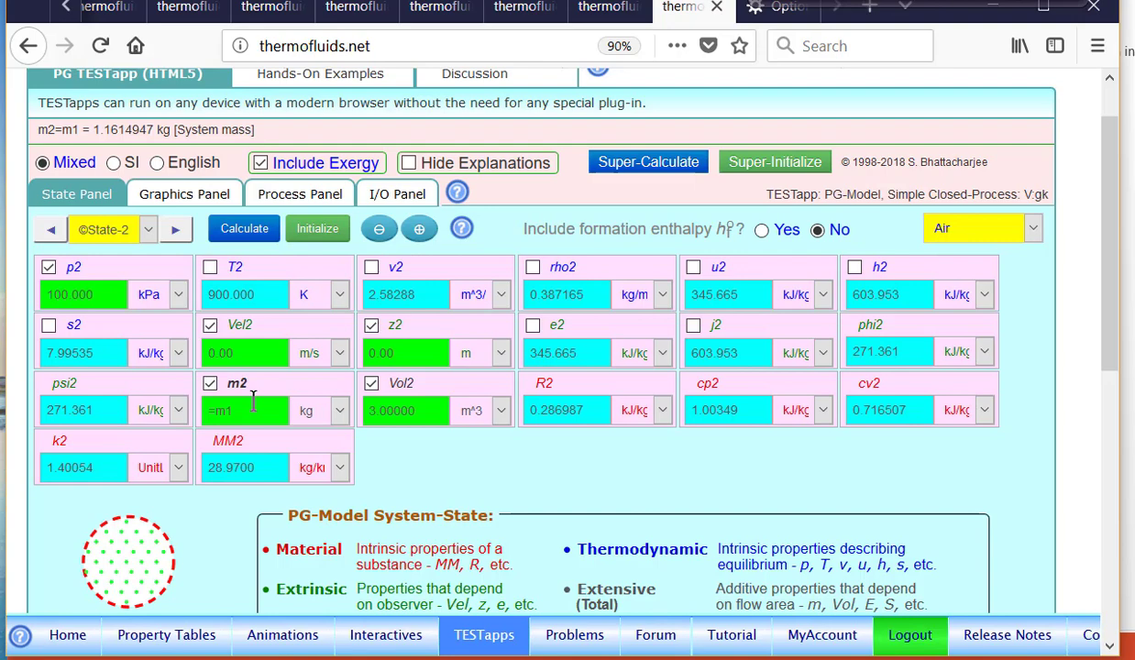
pyautogui.click(293, 193)
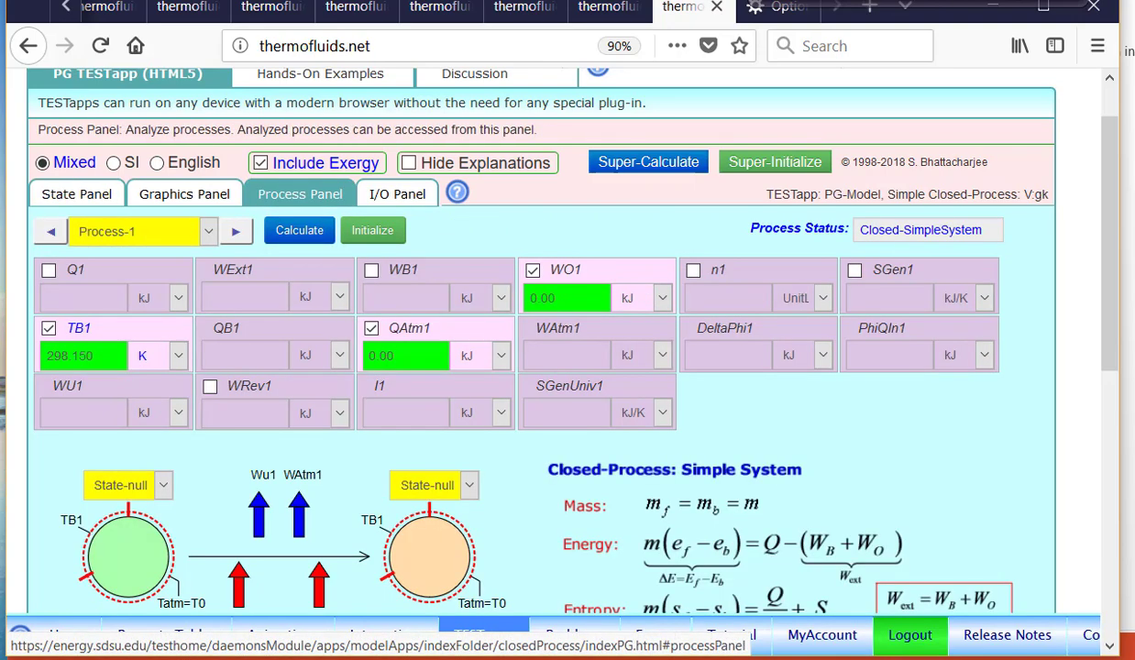
pyautogui.moveTo(1108, 304); pyautogui.dragTo(1122, 420)
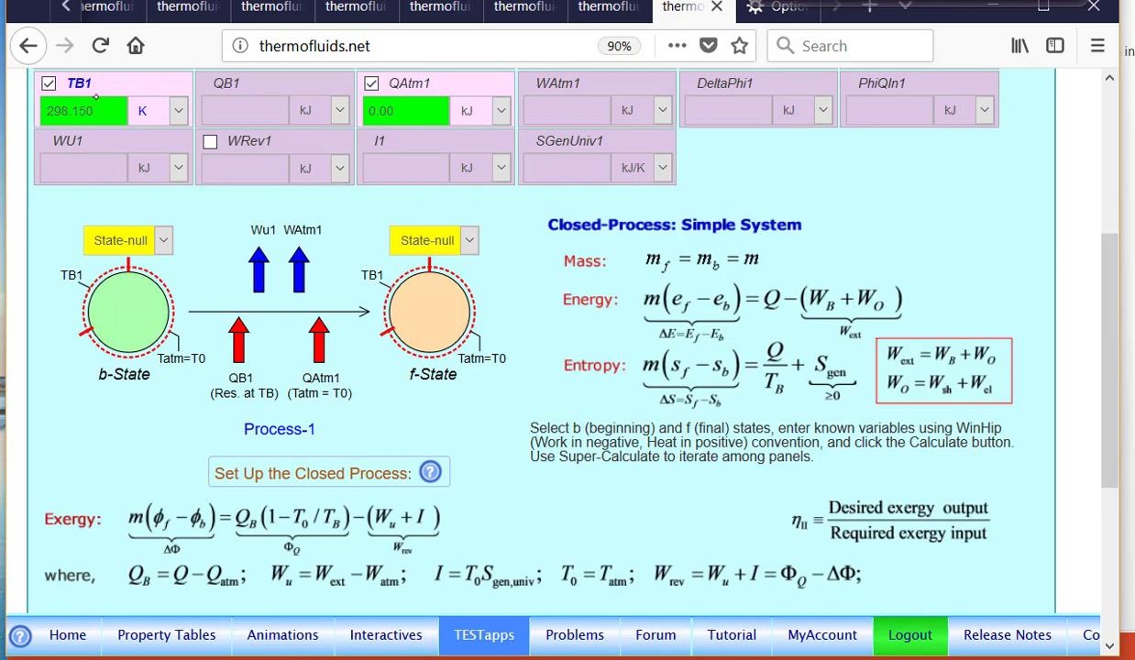
# - Set the Process-1 boundary temperature TB1 to 1000 K for the exergy analysis
pyautogui.click(94, 84)
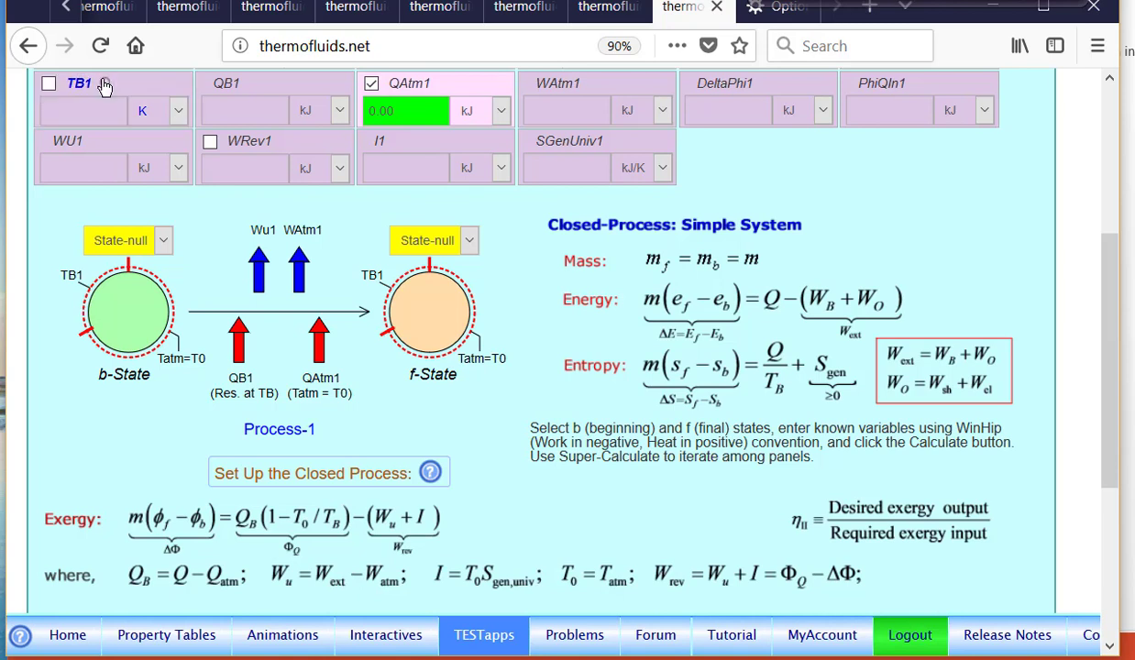
pyautogui.click(94, 83)
pyautogui.press('BackSpace')
pyautogui.press('BackSpace')
pyautogui.press('BackSpace')
pyautogui.press('BackSpace')
pyautogui.press('BackSpace')
pyautogui.press('BackSpace')
pyautogui.press('BackSpace')
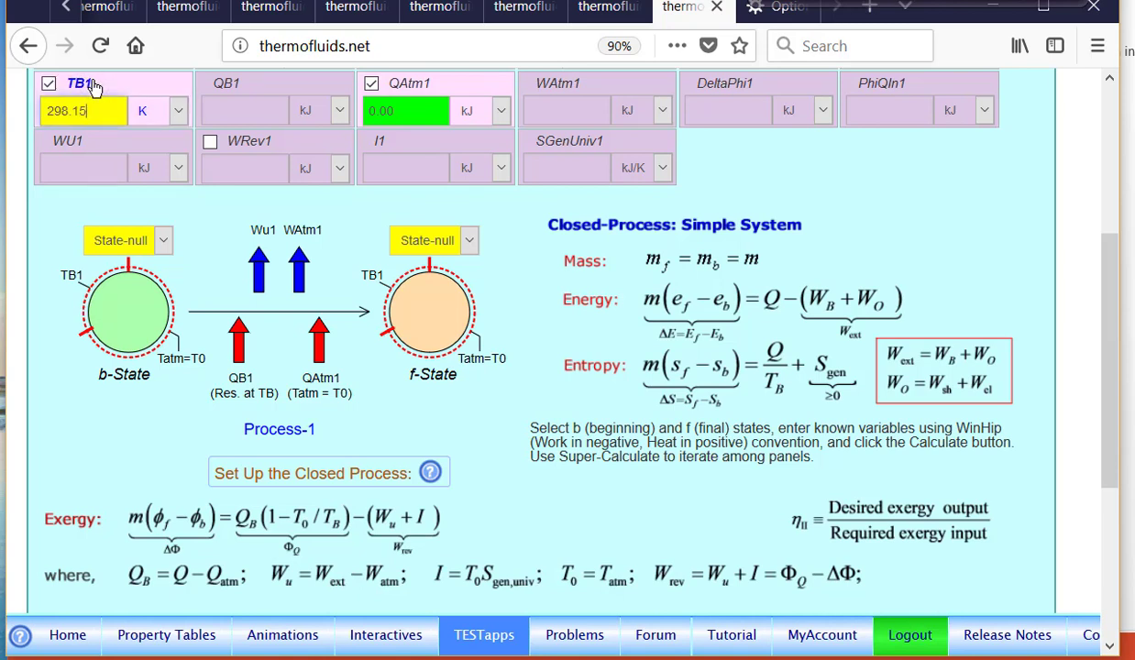
pyautogui.write('1000')
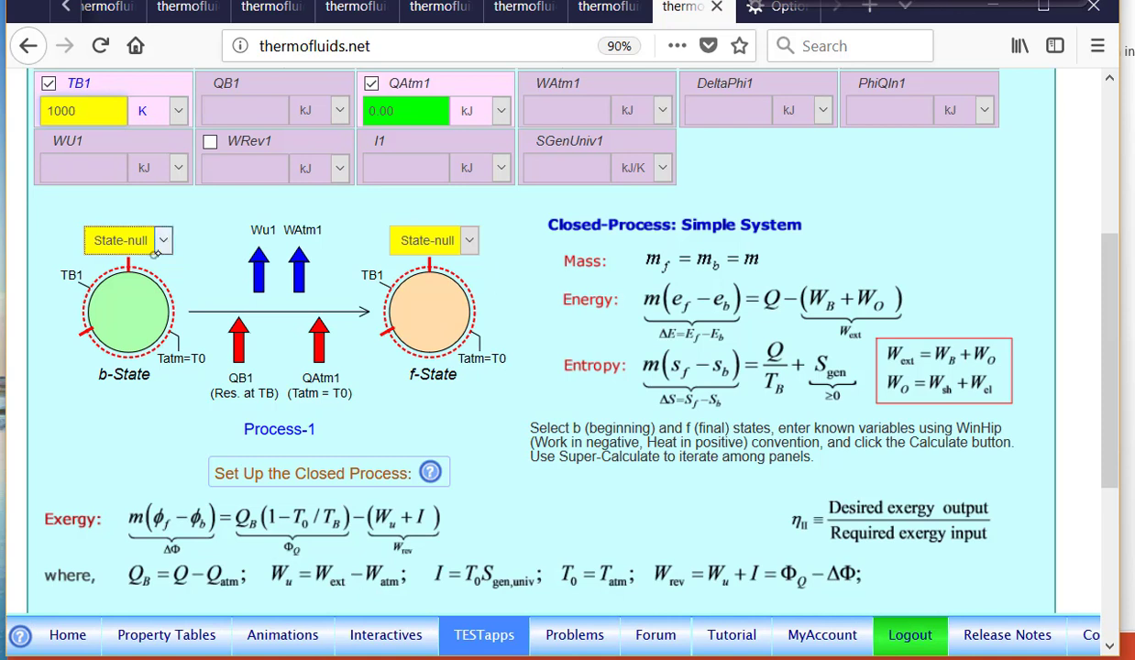
# - Assign State-1 as the beginning state and State-2 as the final state of Process-1, and calculate the process
pyautogui.click(152, 240)
pyautogui.click(125, 339)
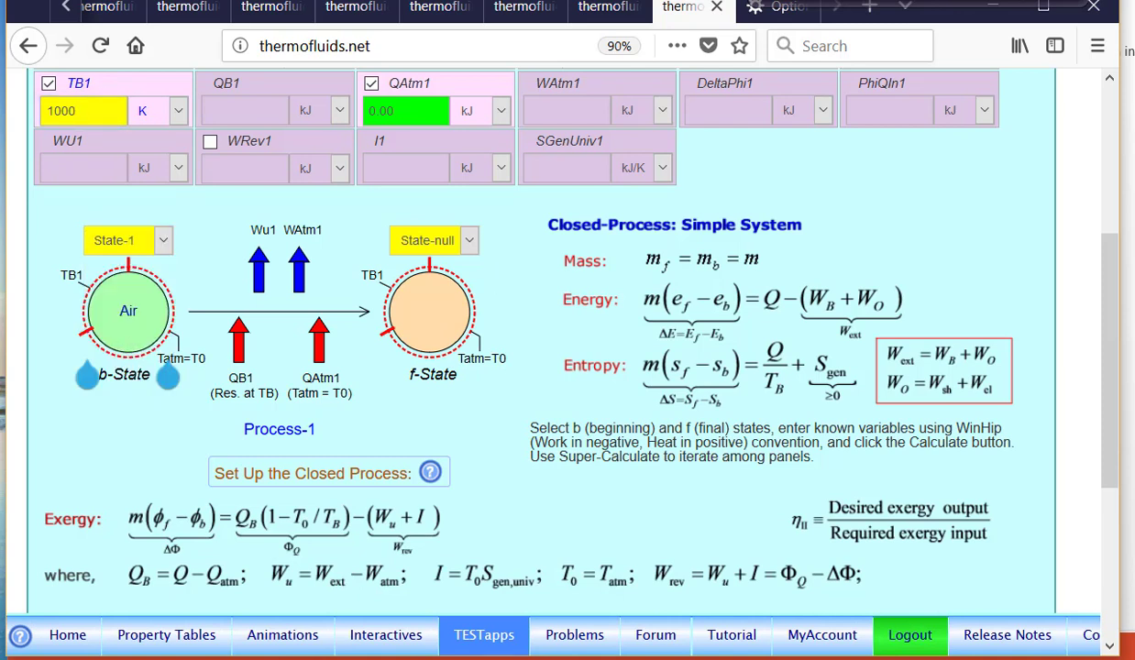
pyautogui.click(445, 236)
pyautogui.click(417, 386)
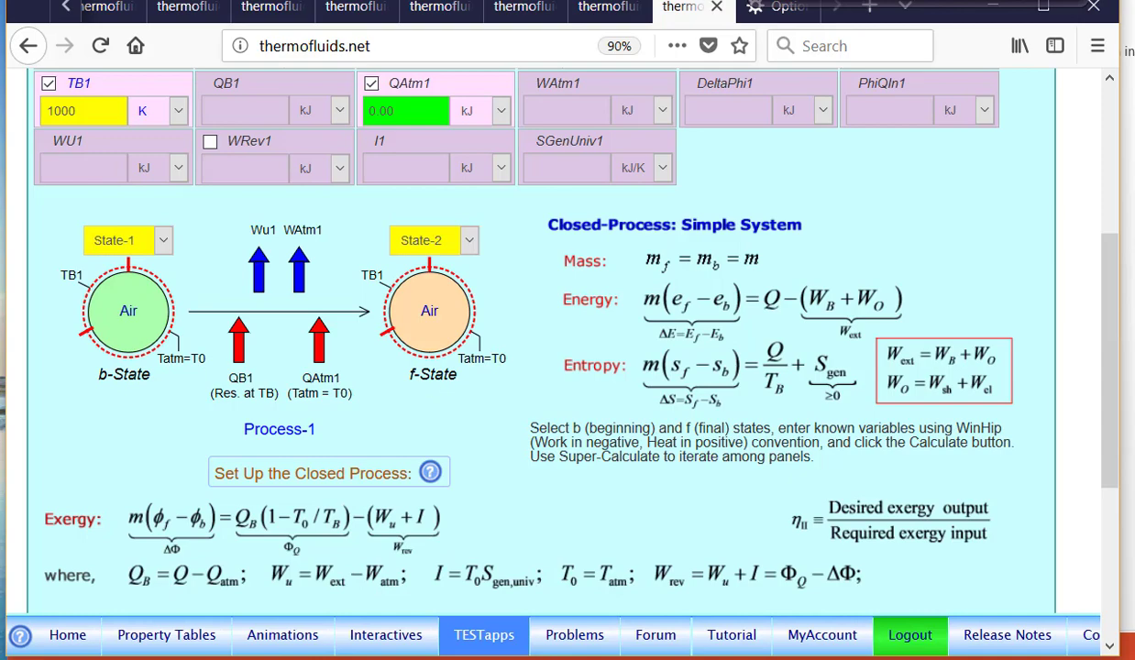
pyautogui.moveTo(1109, 319); pyautogui.dragTo(1109, 215)
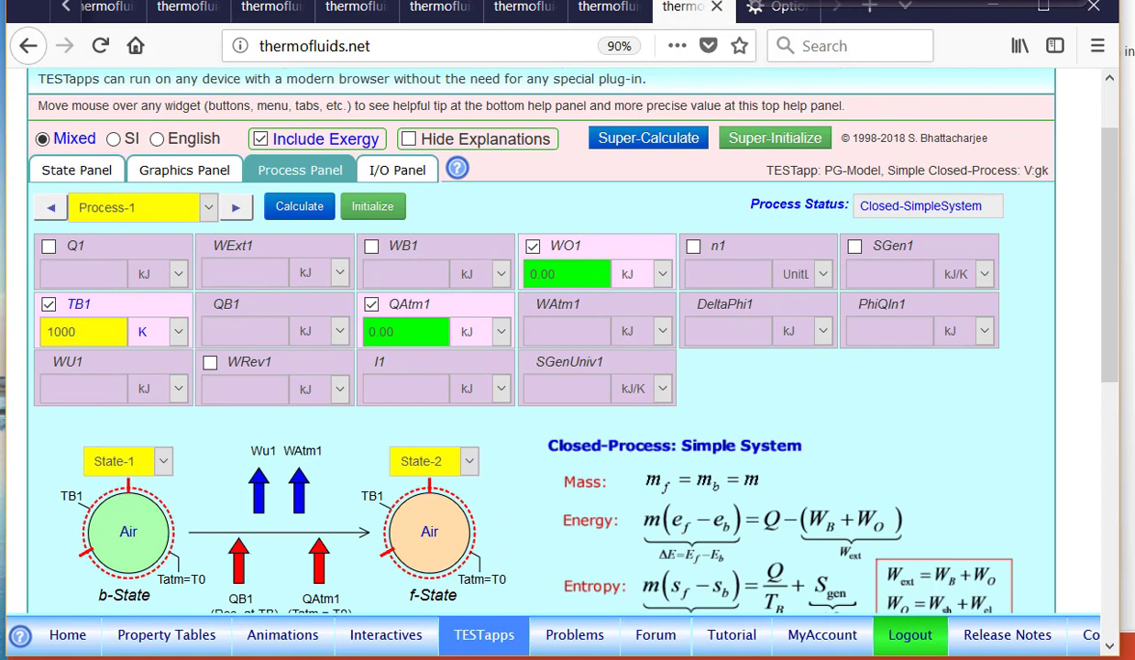
pyautogui.click(307, 208)
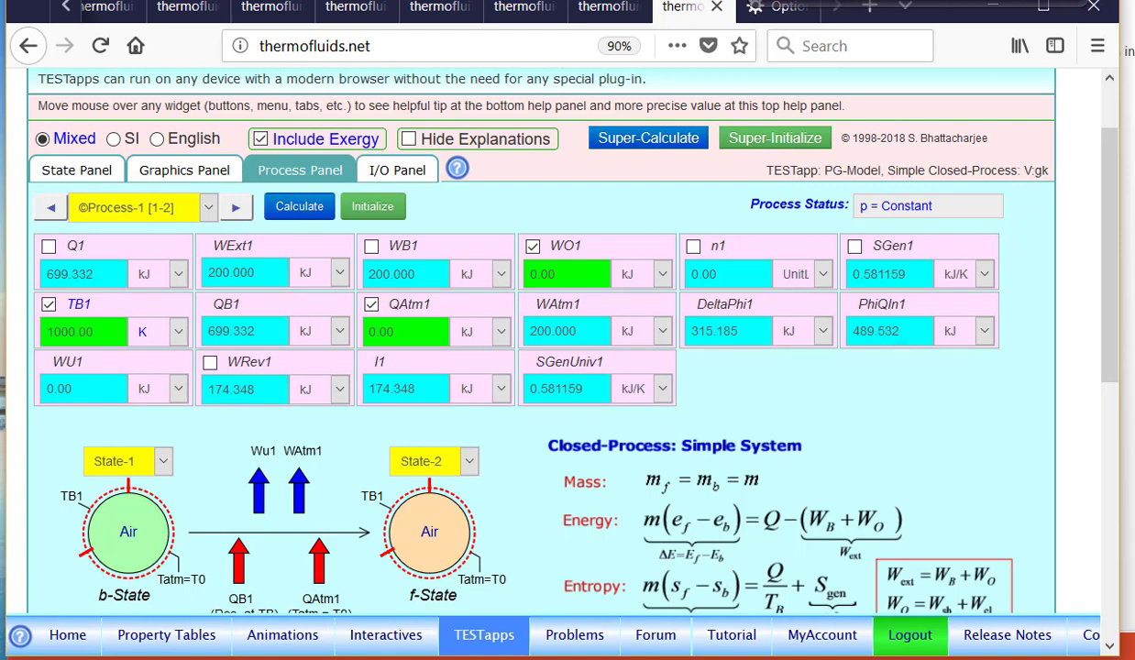
# - Examine the Process-1 results by circling TB1, QB1, WExt1, WAtm1, WU1, PhiQIn1, DeltaPhi1, I1 and WRev1 with the annotation pen
pyautogui.click(772, 3)
pyautogui.click(801, 79)
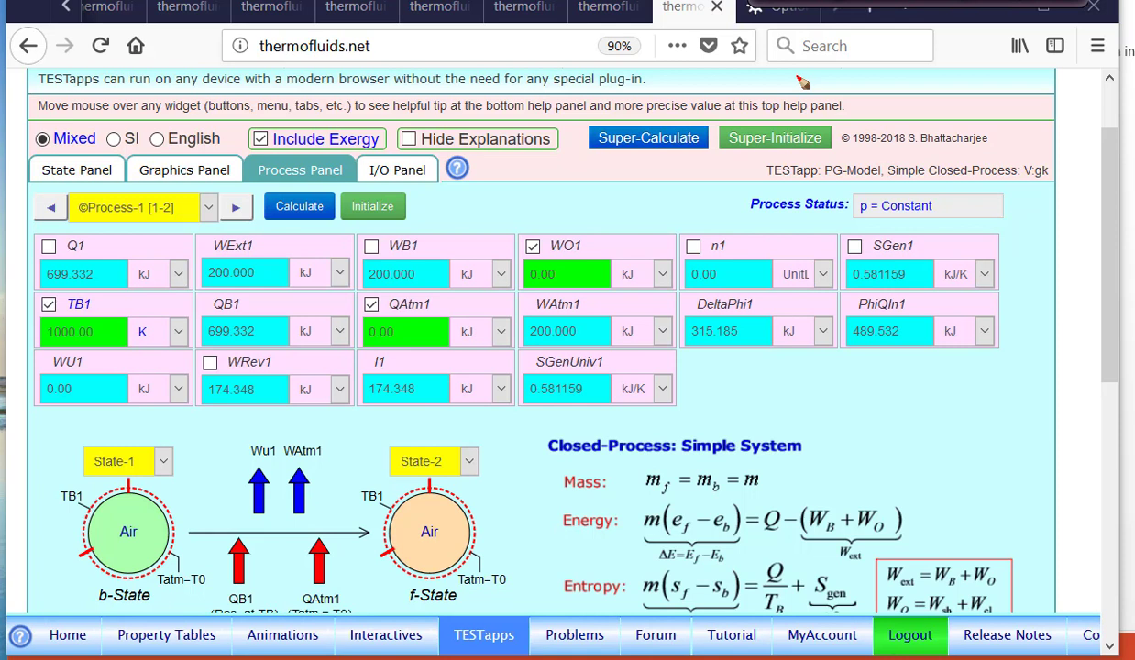
pyautogui.moveTo(88, 292)
pyautogui.mouseDown()
pyautogui.moveTo(66, 364)
pyautogui.moveTo(96, 284)
pyautogui.mouseUp()
pyautogui.moveTo(224, 292)
pyautogui.mouseDown()
pyautogui.moveTo(188, 292)
pyautogui.moveTo(229, 354)
pyautogui.moveTo(223, 289)
pyautogui.mouseUp()
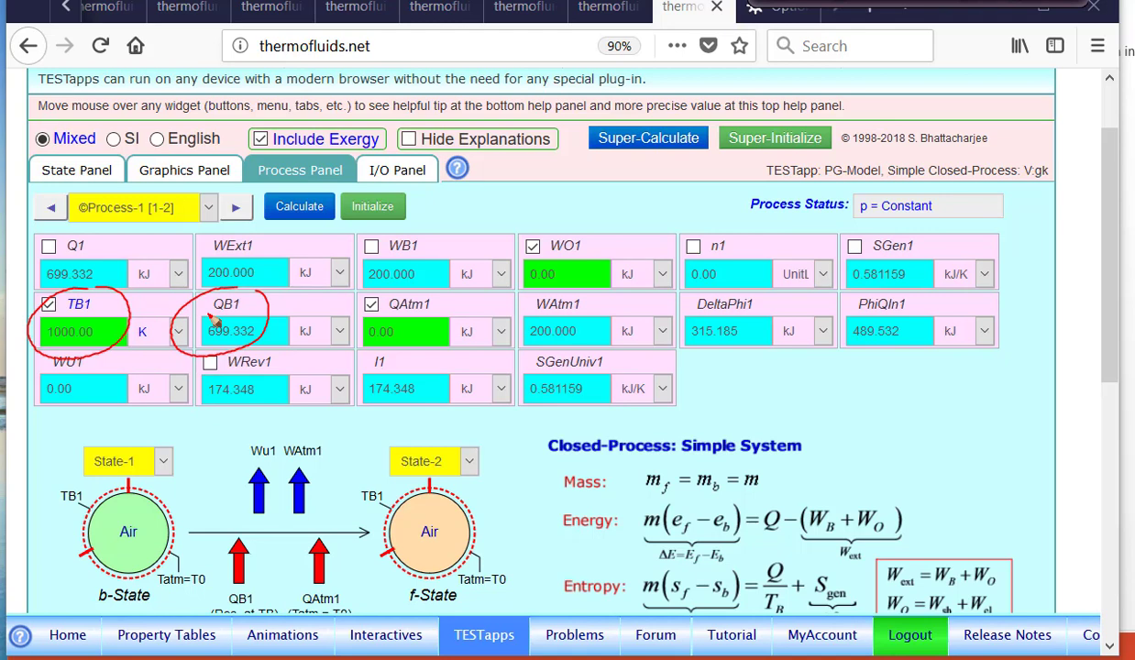
pyautogui.moveTo(249, 231)
pyautogui.mouseDown()
pyautogui.moveTo(217, 227)
pyautogui.moveTo(233, 308)
pyautogui.moveTo(222, 231)
pyautogui.mouseUp()
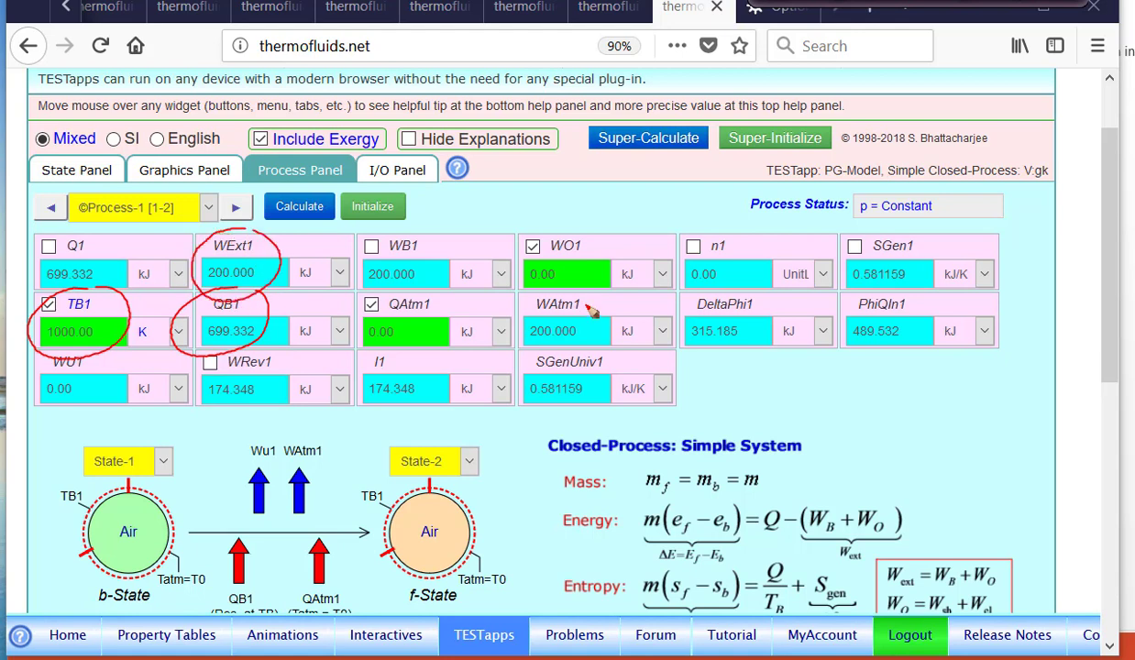
pyautogui.moveTo(582, 304)
pyautogui.mouseDown()
pyautogui.moveTo(537, 295)
pyautogui.moveTo(508, 341)
pyautogui.moveTo(541, 310)
pyautogui.mouseUp()
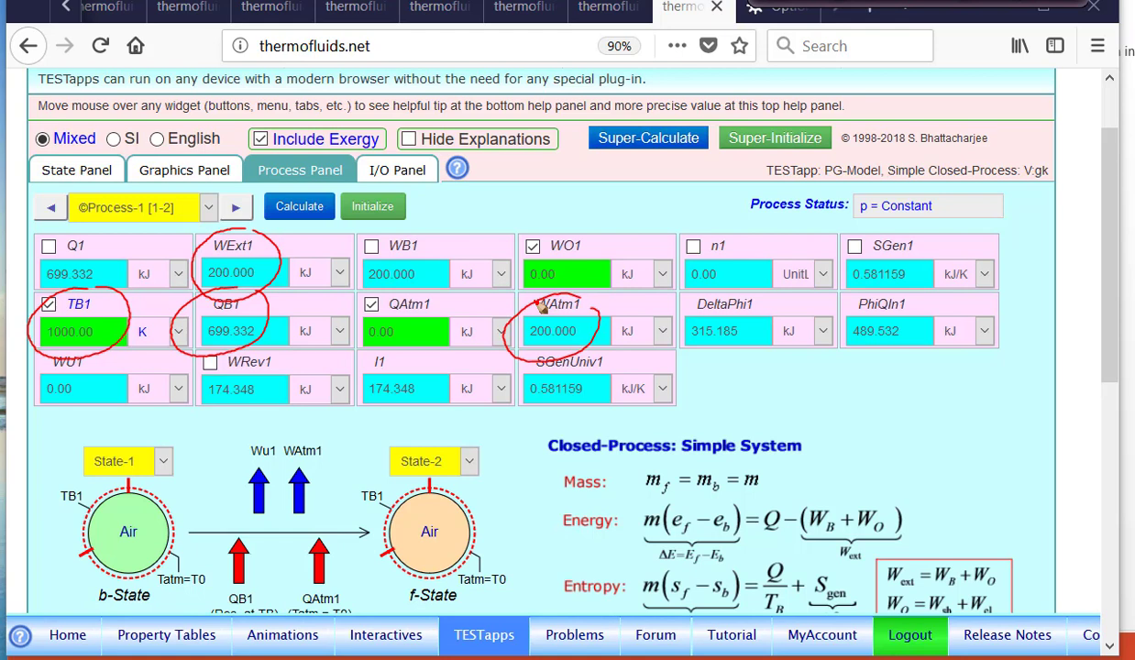
pyautogui.moveTo(99, 354)
pyautogui.mouseDown()
pyautogui.moveTo(96, 409)
pyautogui.moveTo(104, 361)
pyautogui.mouseUp()
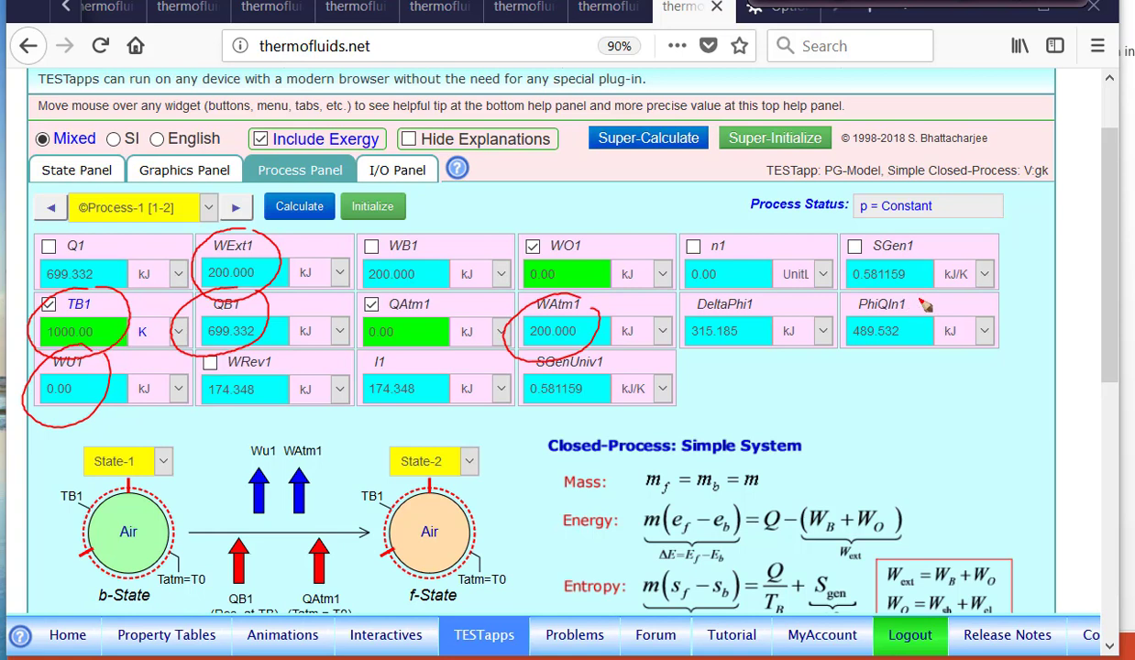
pyautogui.moveTo(912, 293)
pyautogui.mouseDown()
pyautogui.moveTo(838, 327)
pyautogui.moveTo(939, 360)
pyautogui.moveTo(900, 296)
pyautogui.mouseUp()
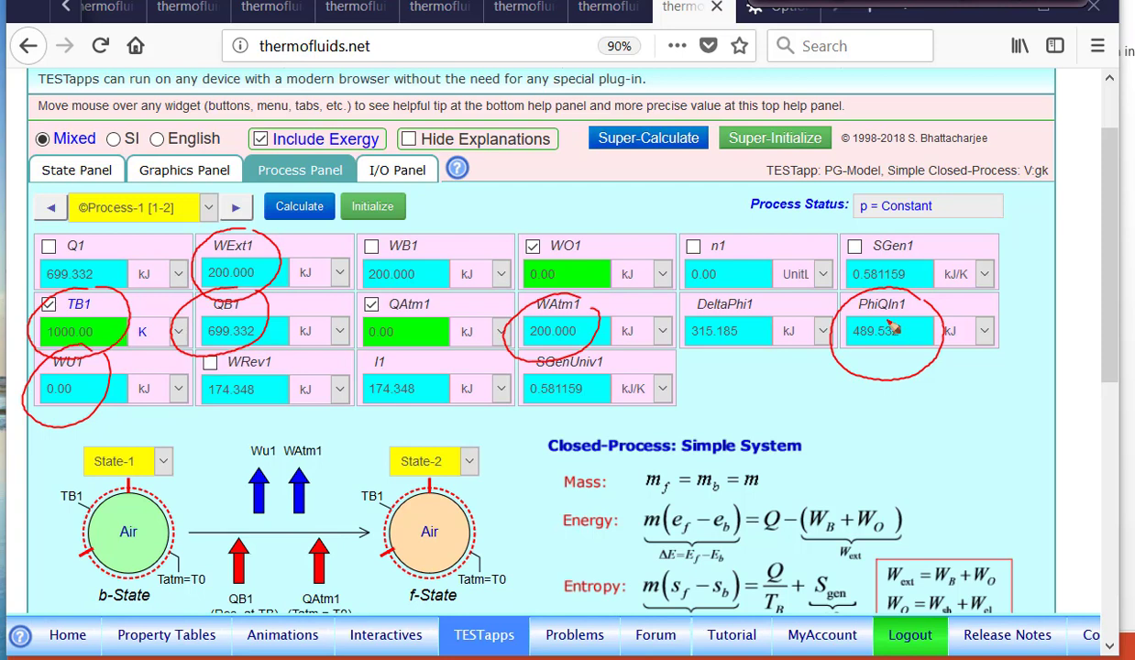
pyautogui.moveTo(737, 283)
pyautogui.mouseDown()
pyautogui.moveTo(674, 312)
pyautogui.moveTo(762, 366)
pyautogui.moveTo(752, 293)
pyautogui.mouseUp()
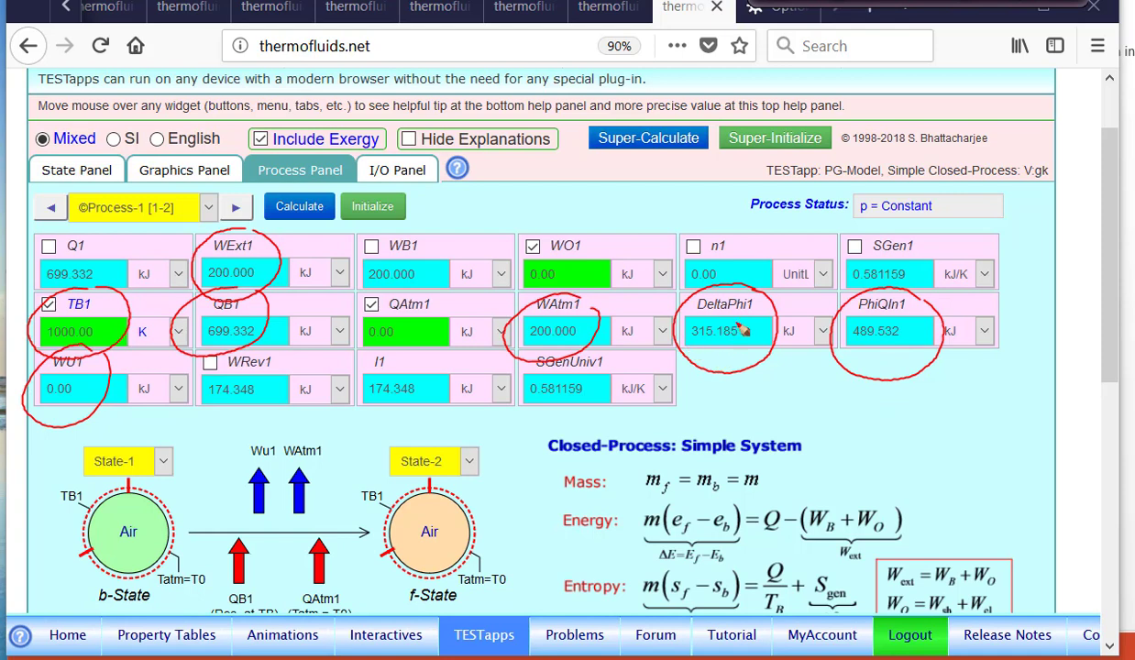
pyautogui.moveTo(417, 351)
pyautogui.mouseDown()
pyautogui.moveTo(383, 337)
pyautogui.moveTo(365, 420)
pyautogui.moveTo(444, 365)
pyautogui.moveTo(399, 350)
pyautogui.mouseUp()
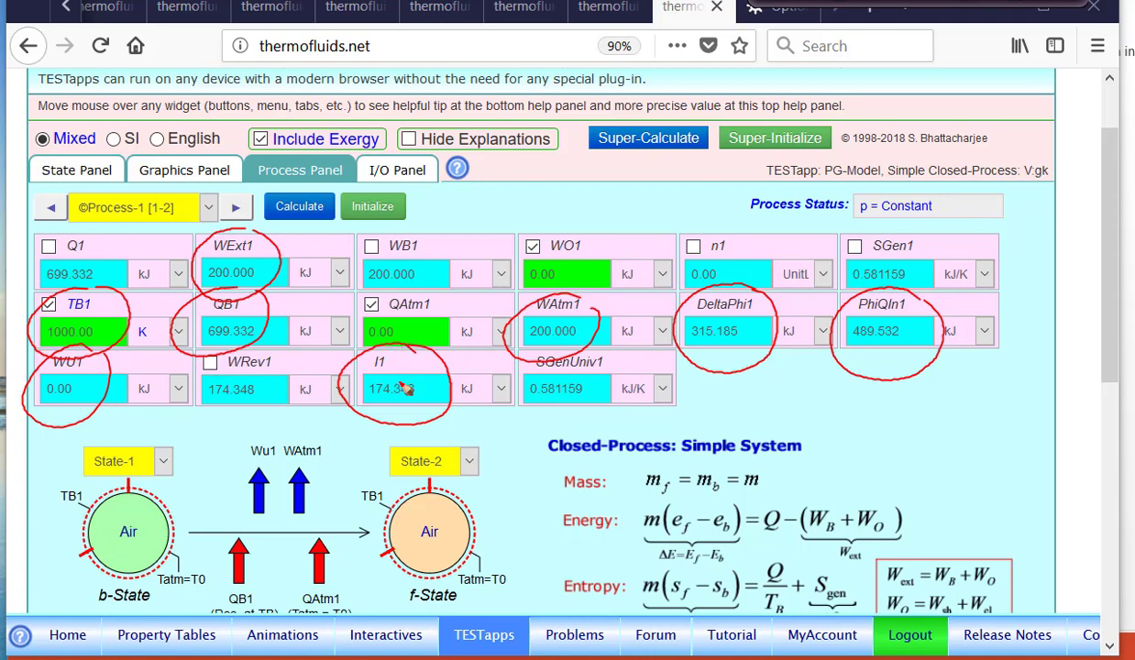
pyautogui.moveTo(255, 348)
pyautogui.mouseDown()
pyautogui.moveTo(183, 392)
pyautogui.moveTo(275, 422)
pyautogui.moveTo(235, 348)
pyautogui.mouseUp()
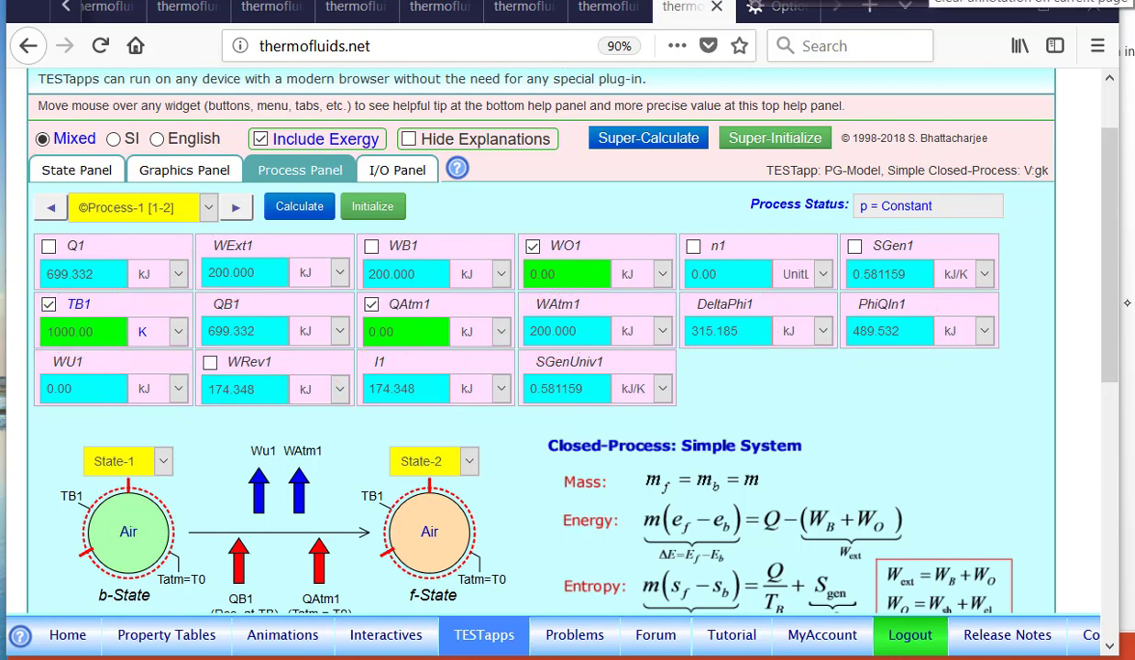
# - Super-Calculate the whole analysis and review the generated TEST-code for the states and process together with the detailed output
pyautogui.scroll(-3, 540, 349)
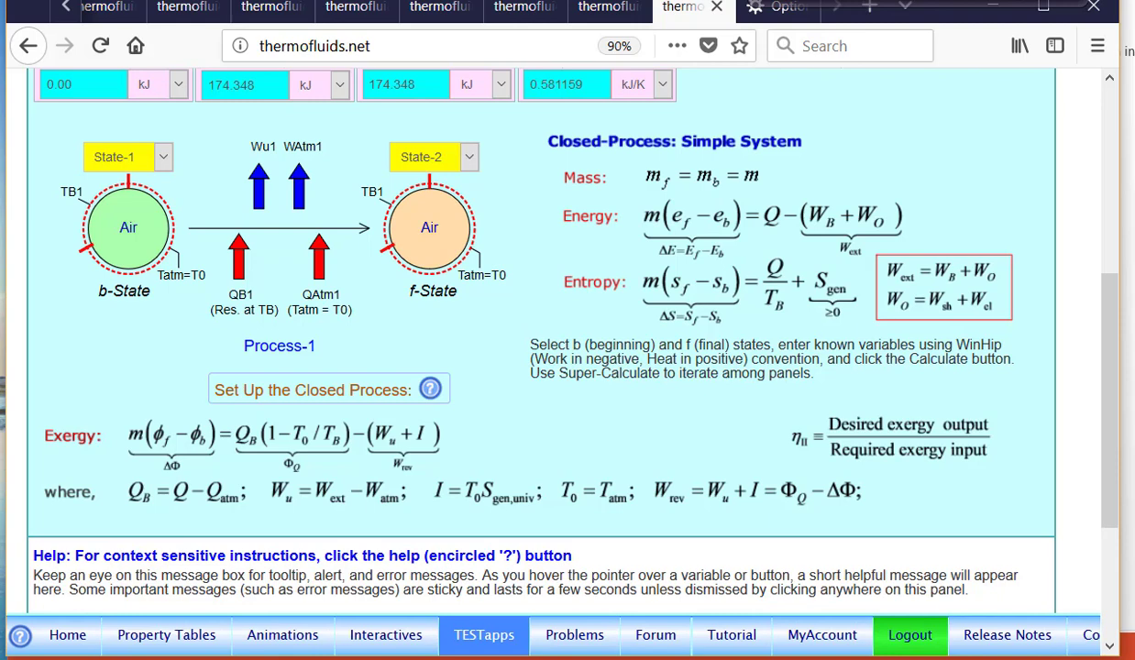
pyautogui.scroll(5, 1077, 309)
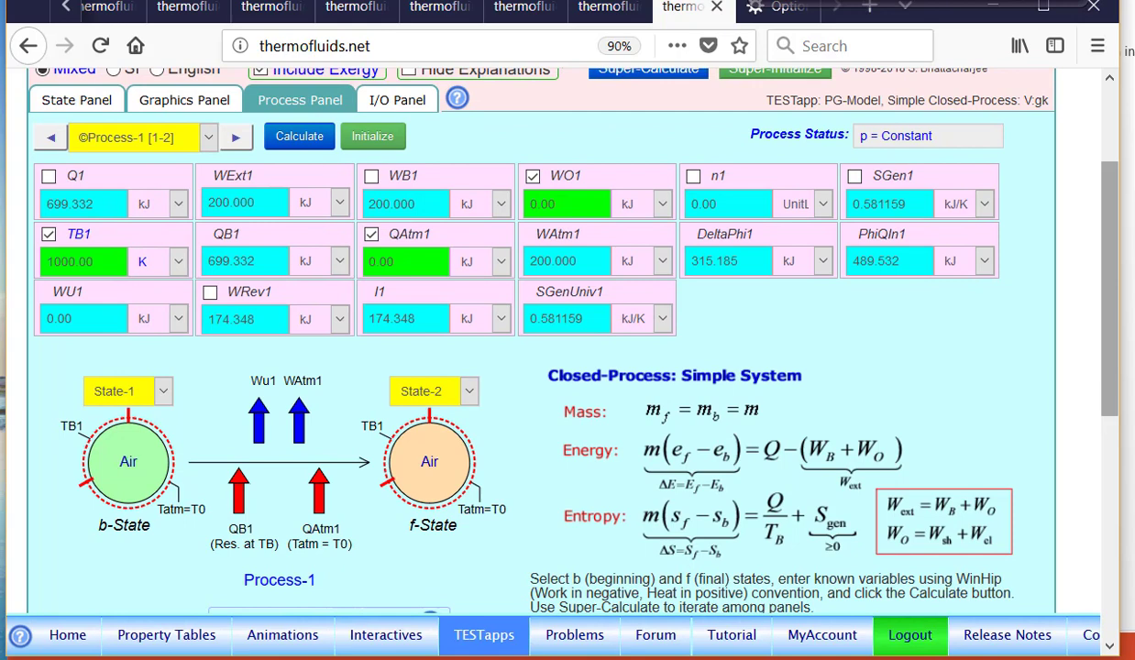
pyautogui.scroll(1, 1105, 220)
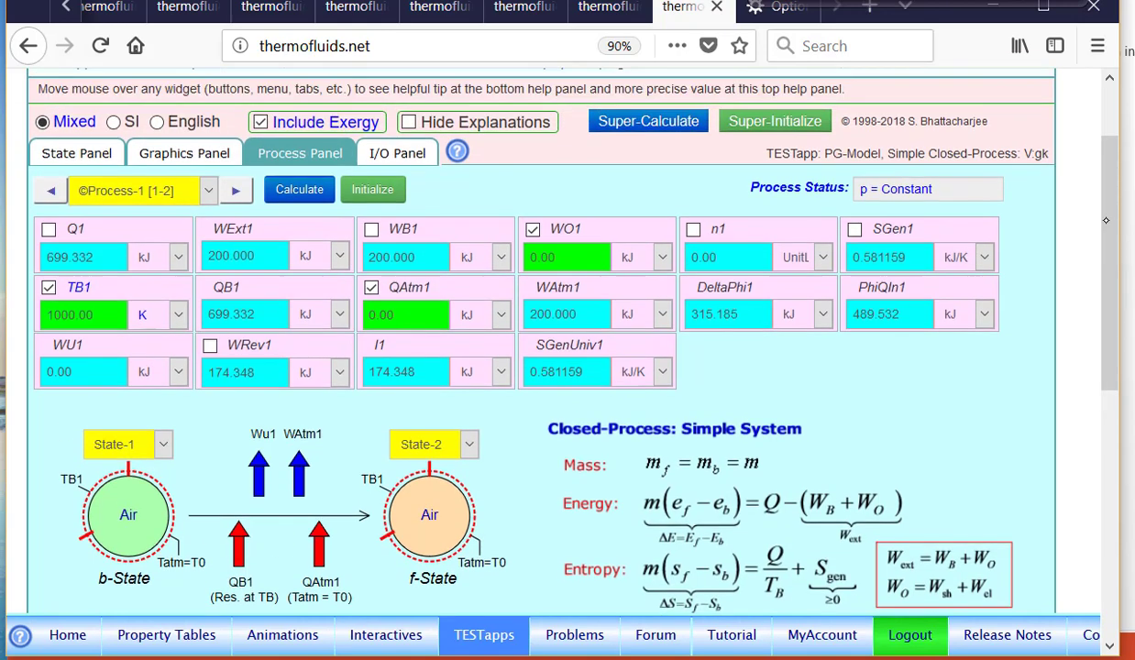
pyautogui.scroll(2, 1105, 220)
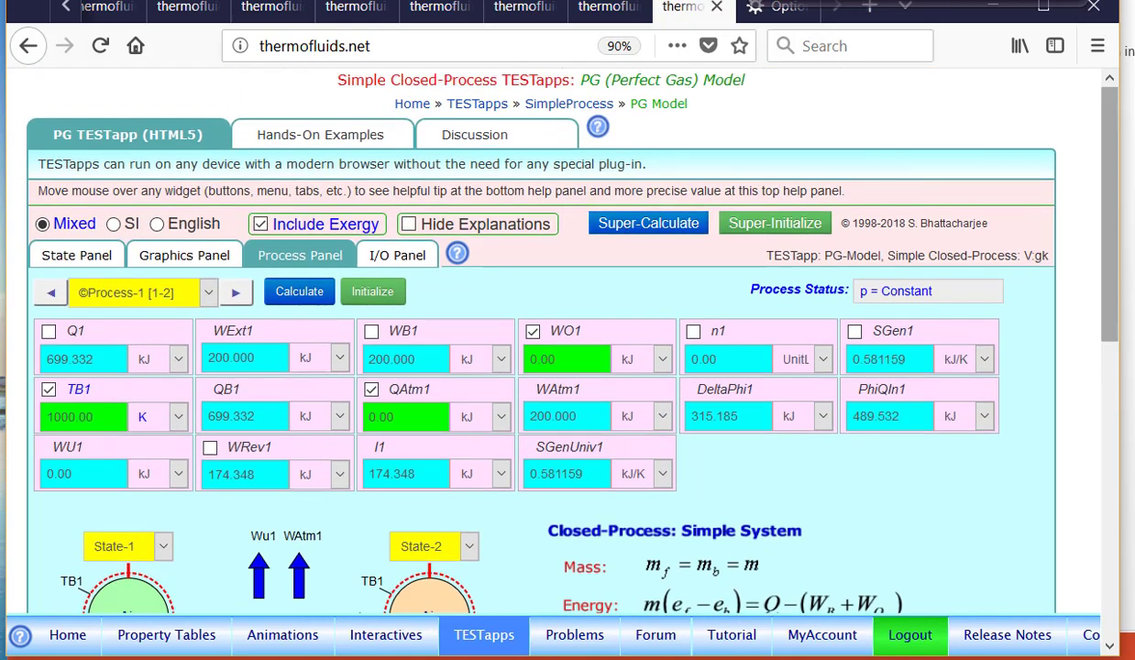
pyautogui.click(658, 227)
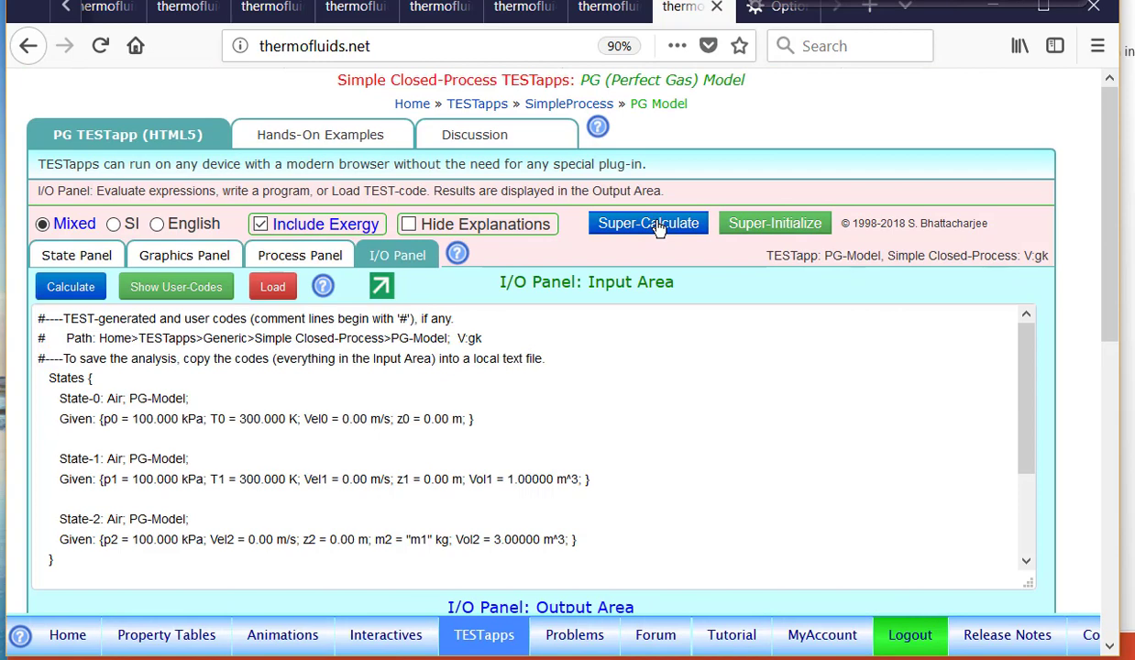
pyautogui.moveTo(1119, 352); pyautogui.dragTo(1106, 352)
pyautogui.moveTo(1098, 295); pyautogui.dragTo(1102, 421)
pyautogui.scroll(-2, 994, 242)
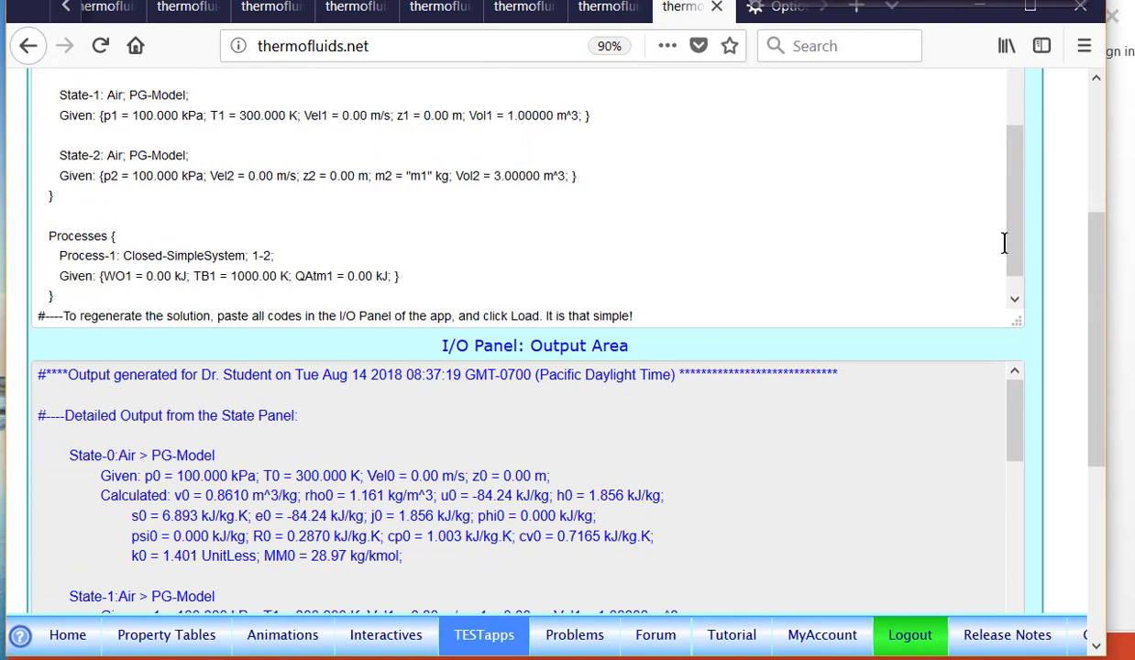
pyautogui.scroll(2, 982, 147)
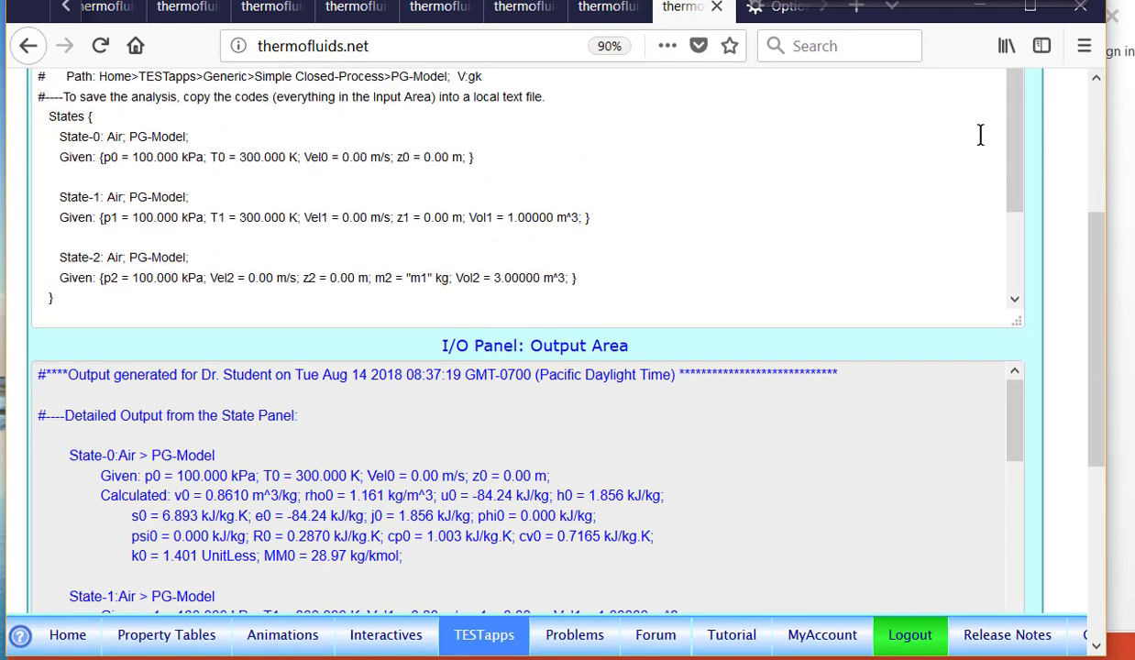